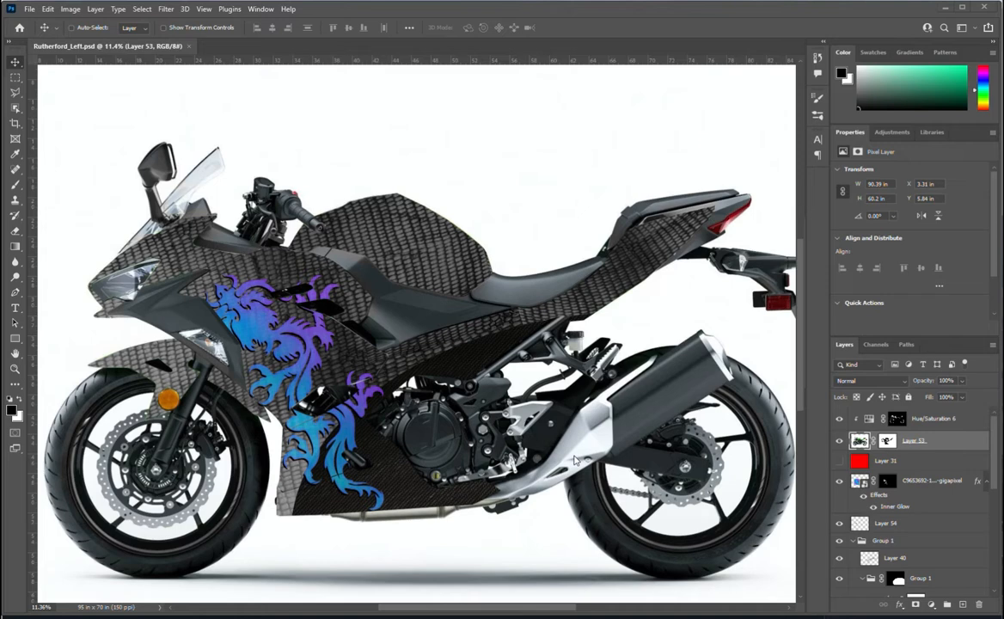
Switch to the Chrome window and search Google for "remember to live" in chinese
{"action": "key", "text": "alt+Tab"}
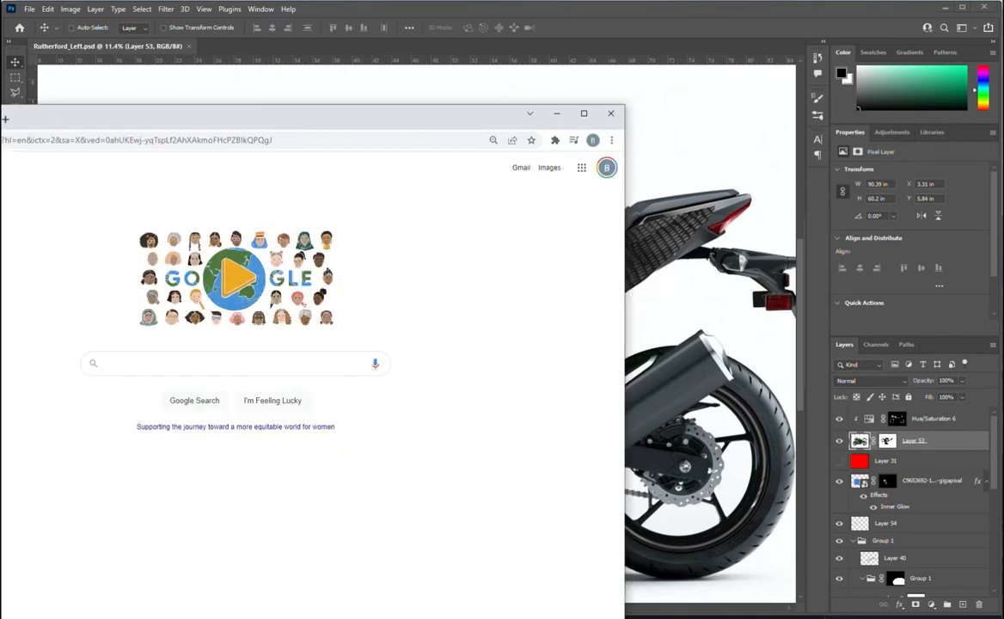
{"action": "left_click_drag", "start_coordinate": [37, 127], "coordinate": [212, 18]}
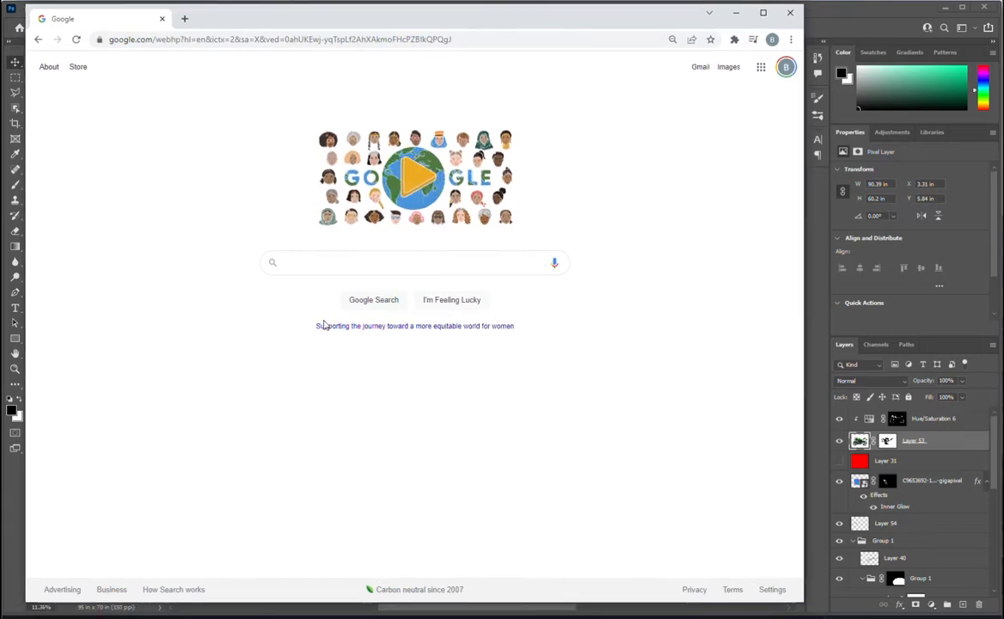
{"action": "left_click", "coordinate": [323, 265]}
{"action": "type", "text": "ro"}
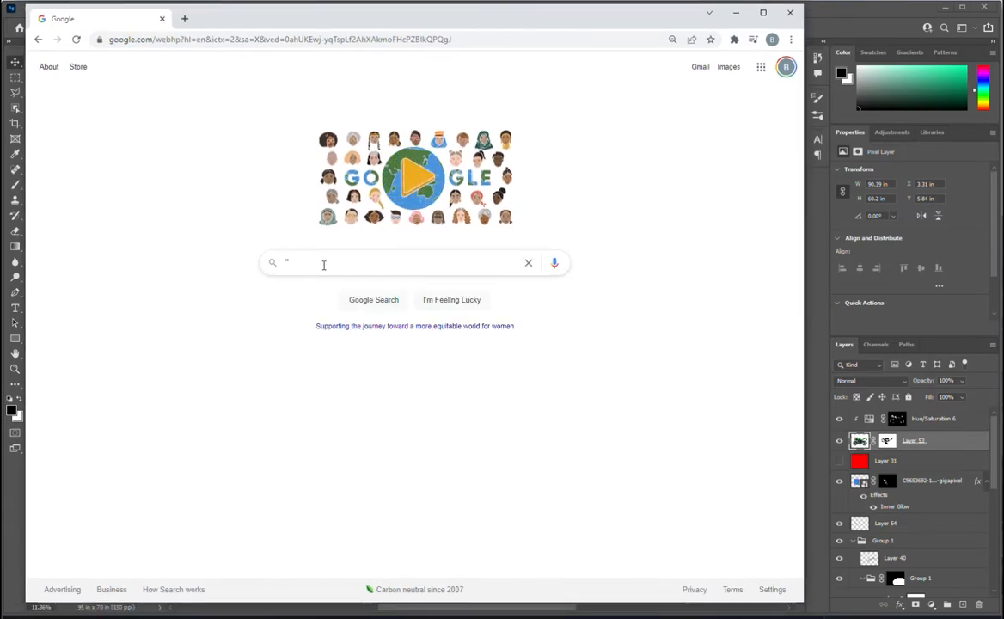
{"action": "type", "text": "\"re"}
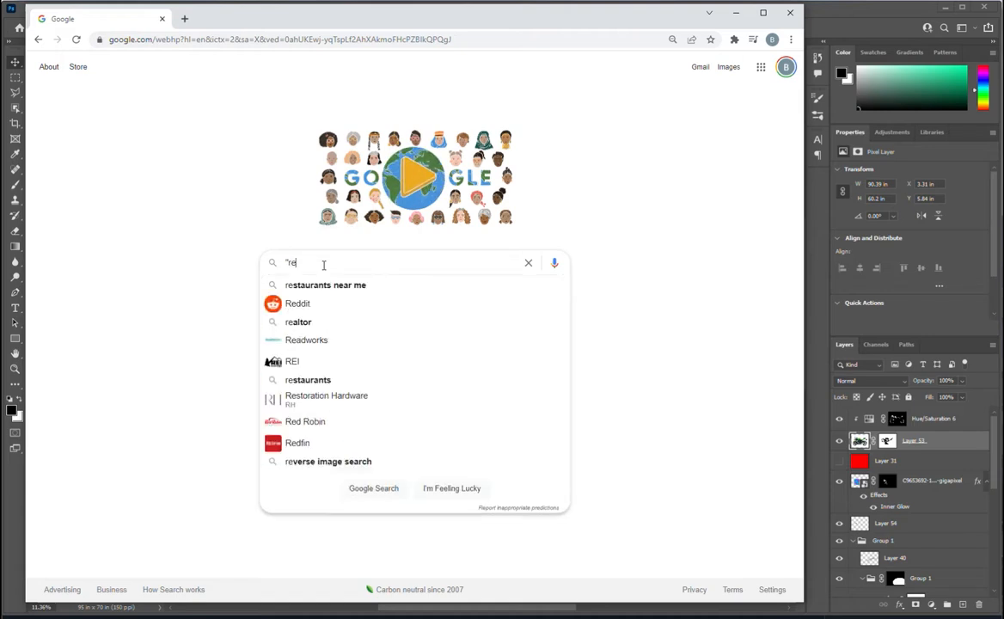
{"action": "type", "text": "member to"}
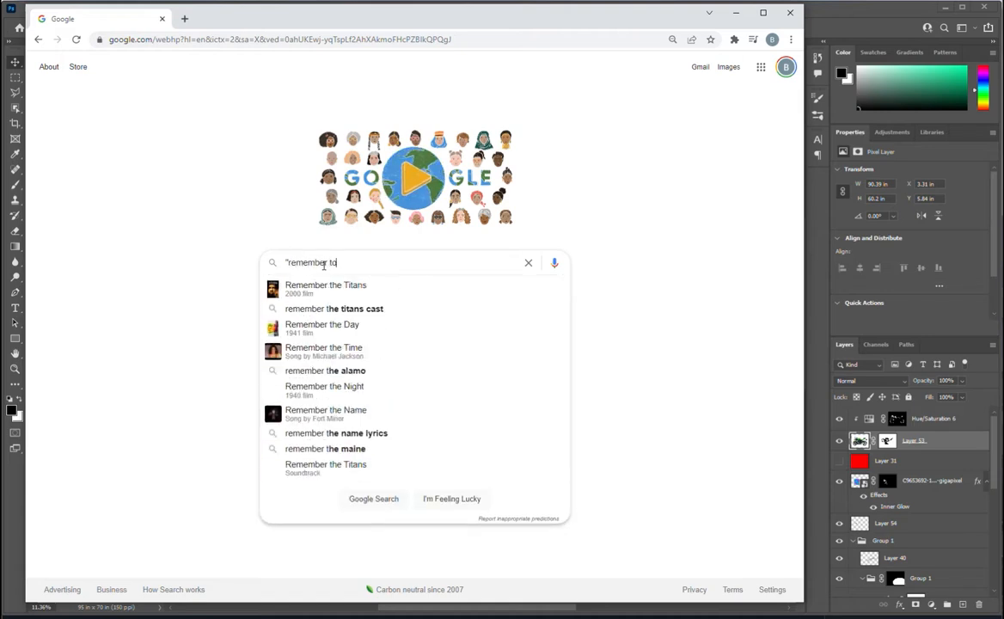
{"action": "type", "text": " live\" in "}
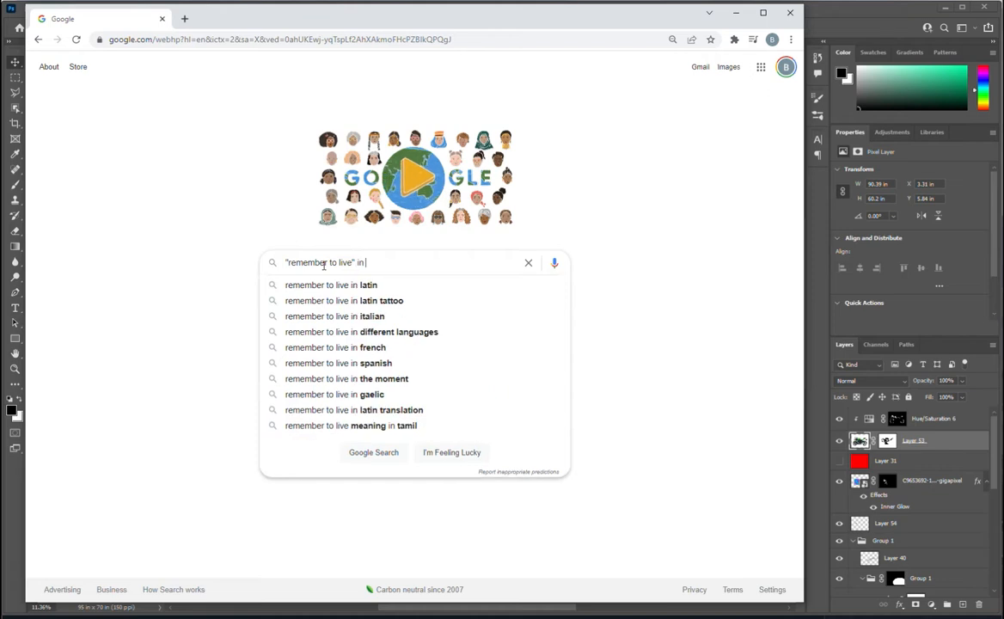
{"action": "type", "text": "chinese"}
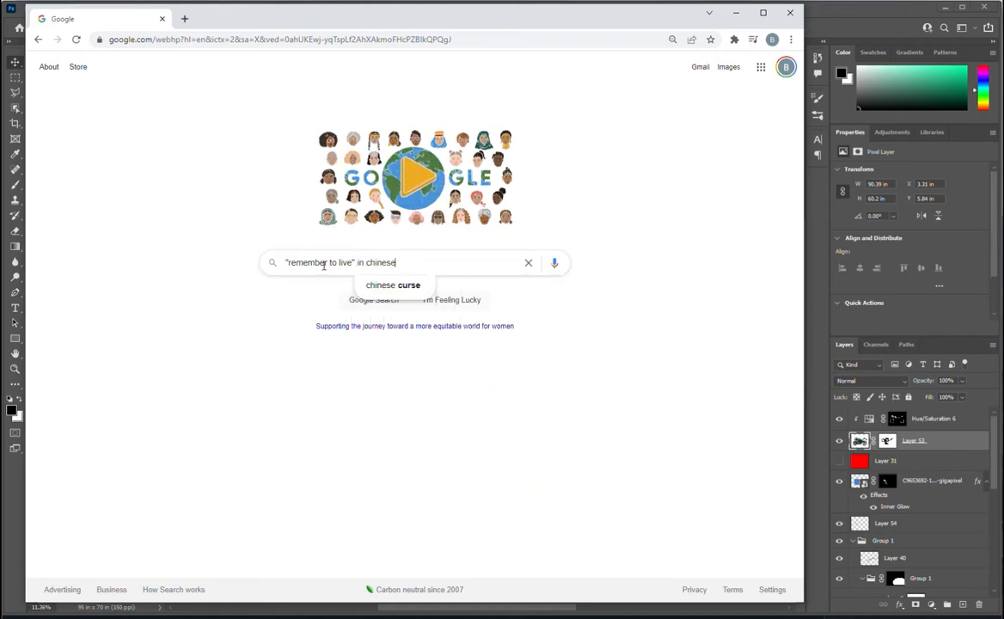
{"action": "key", "text": "Return"}
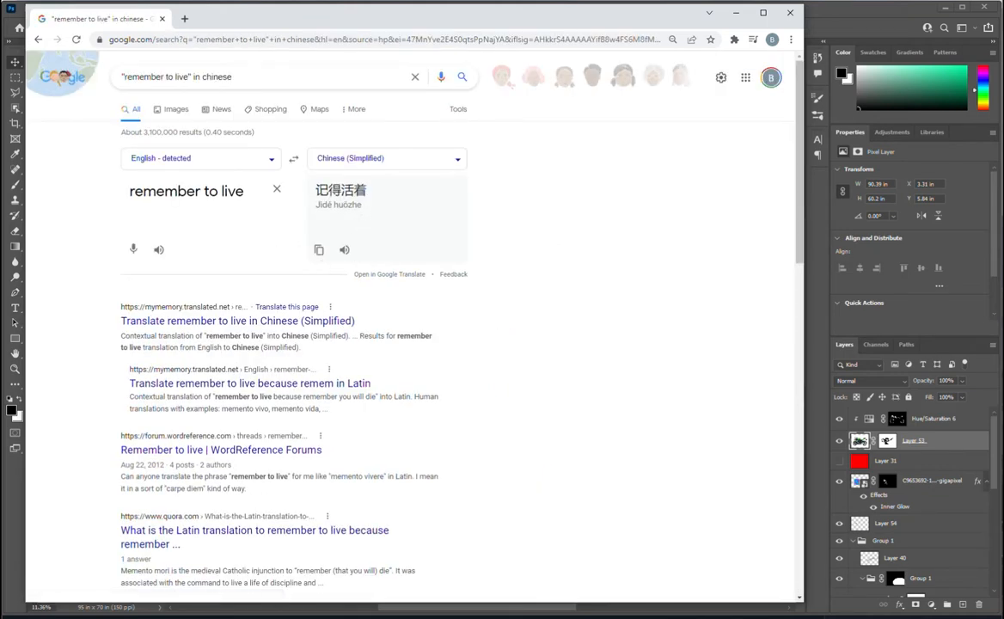
Enlarge the Google results page to 500% with the large Chinese characters of the translation in view
{"action": "left_click_drag", "start_coordinate": [315, 190], "coordinate": [366, 191]}
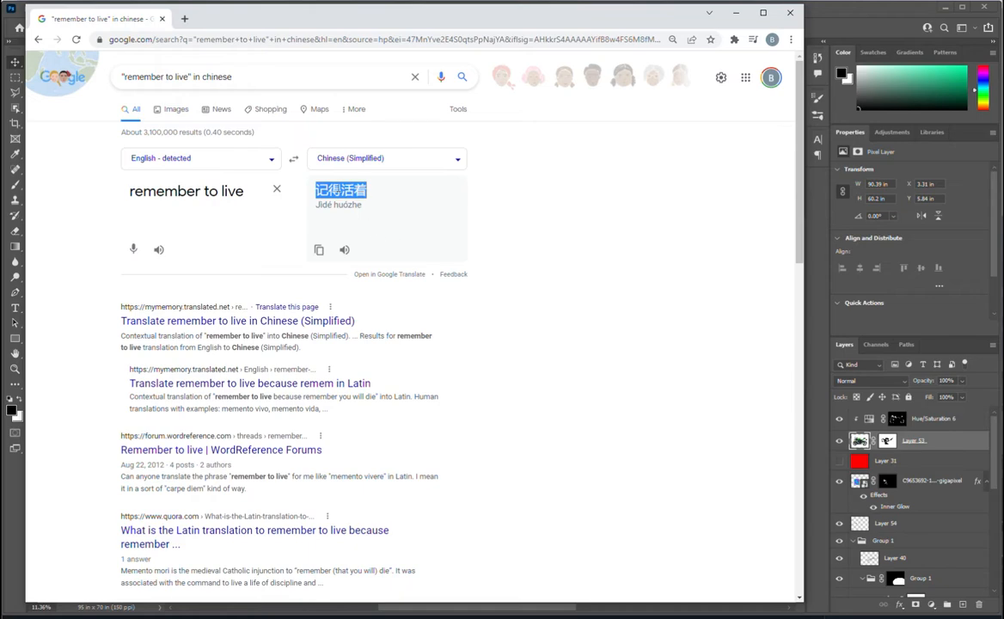
{"action": "key", "text": "ctrl+plus"}
{"action": "key", "text": "ctrl+plus"}
{"action": "key", "text": "ctrl+plus"}
{"action": "key", "text": "ctrl+plus"}
{"action": "key", "text": "ctrl+plus"}
{"action": "key", "text": "ctrl+plus"}
{"action": "key", "text": "ctrl+plus"}
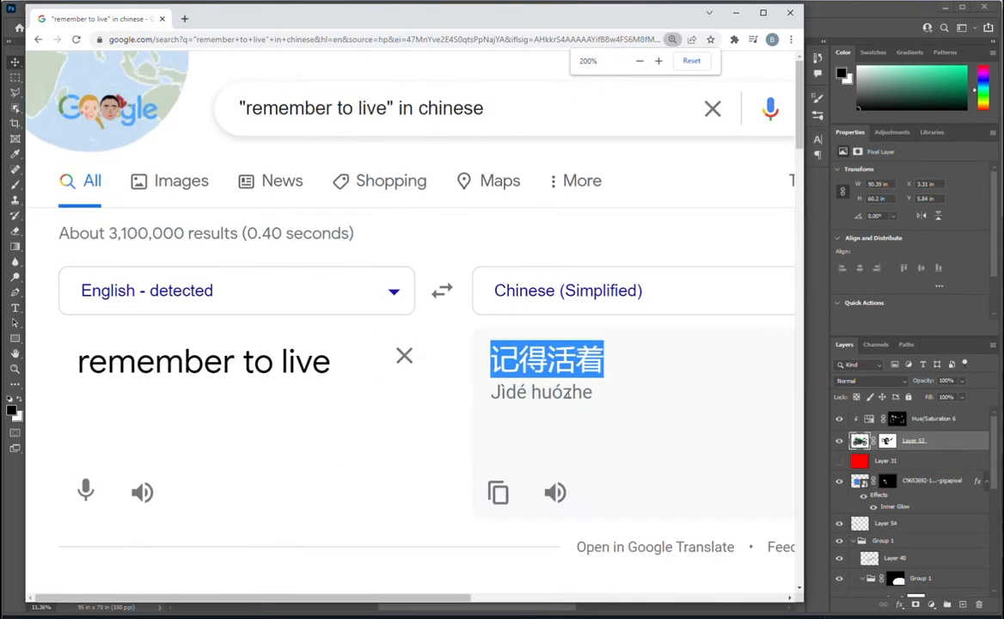
{"action": "key", "text": "ctrl+plus"}
{"action": "key", "text": "ctrl+plus"}
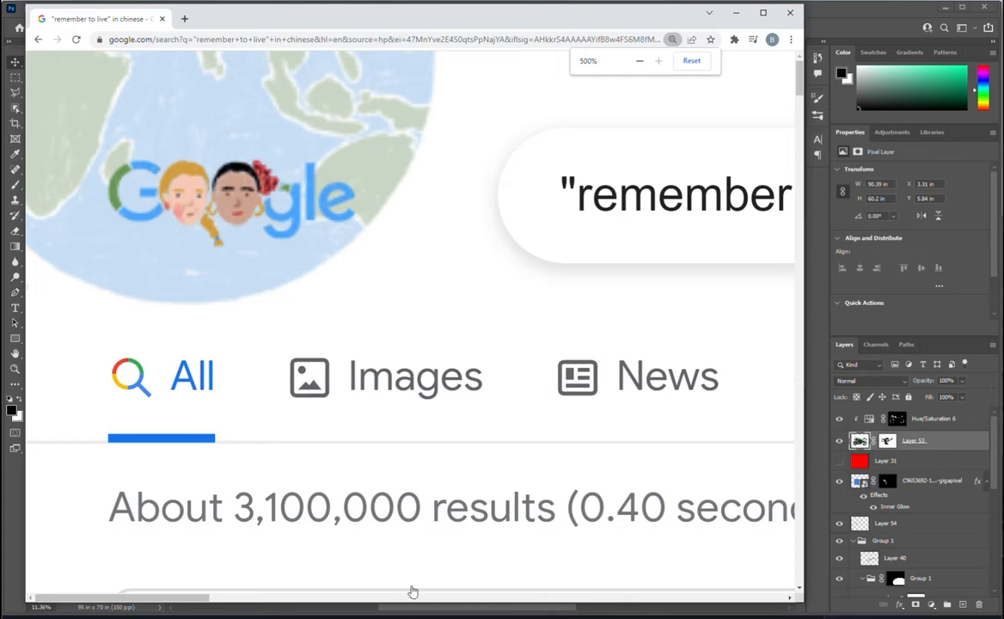
{"action": "left_click_drag", "start_coordinate": [194, 598], "coordinate": [398, 604]}
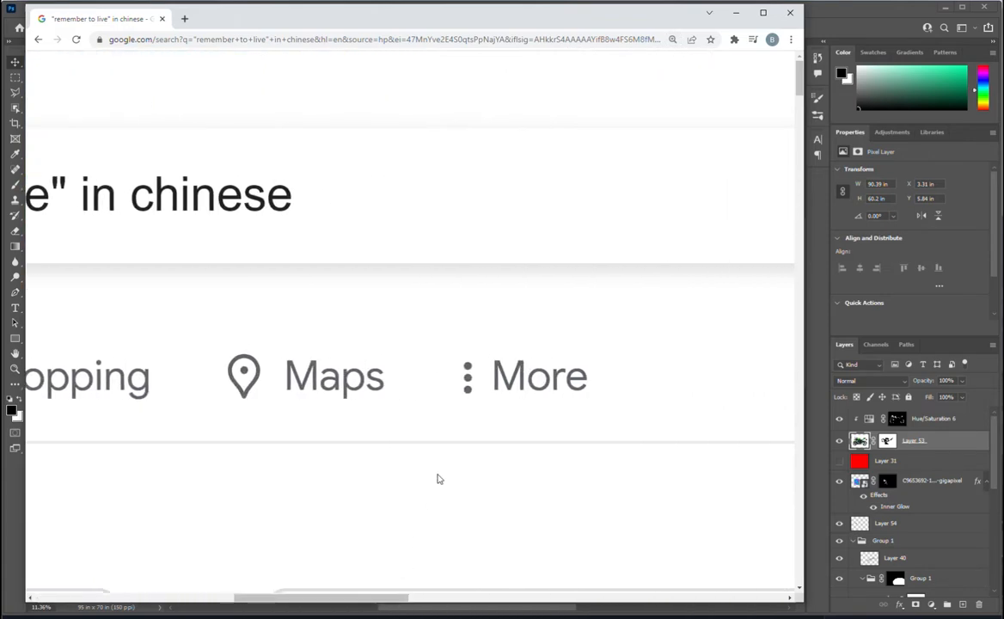
{"action": "left_click_drag", "start_coordinate": [799, 74], "coordinate": [800, 109]}
{"action": "left_click", "coordinate": [625, 323]}
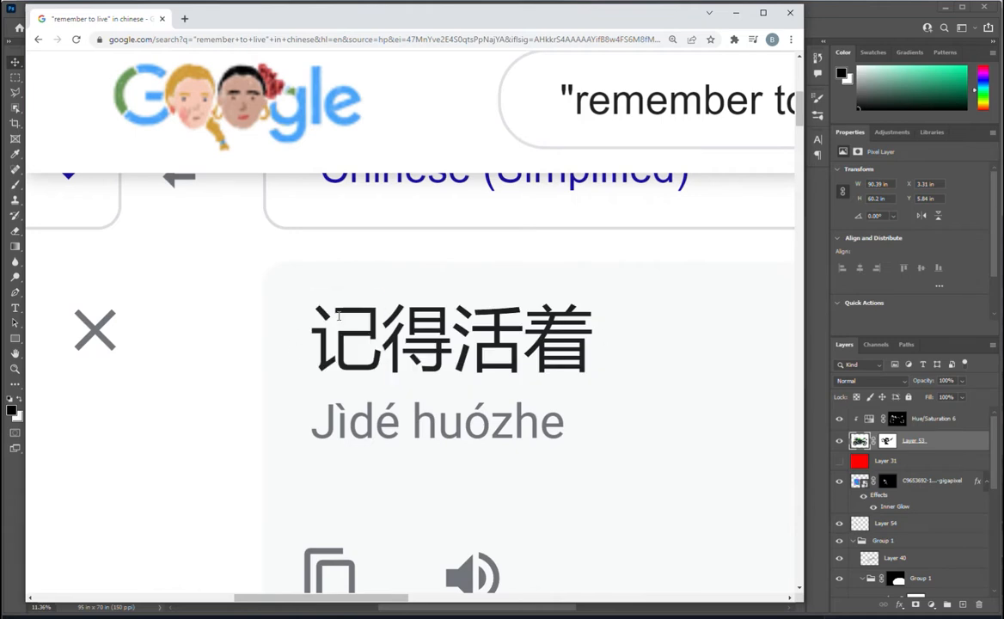
Capture a screen snip to the clipboard of only the four enlarged Chinese characters 记得活着
{"action": "left_click_drag", "start_coordinate": [309, 292], "coordinate": [297, 324]}
{"action": "key", "text": "super+shift+s"}
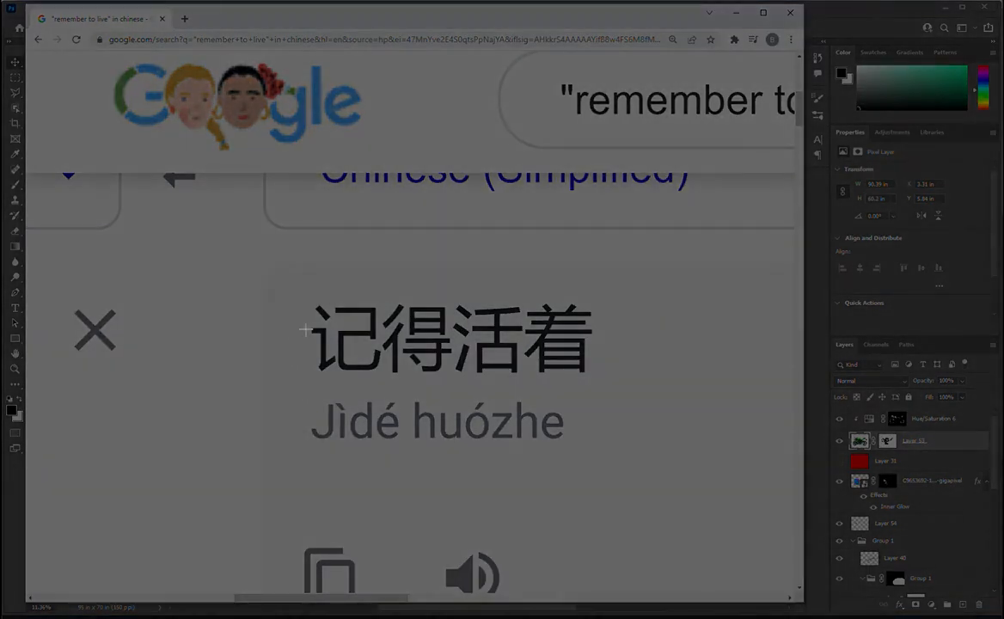
{"action": "left_click_drag", "start_coordinate": [291, 285], "coordinate": [584, 396]}
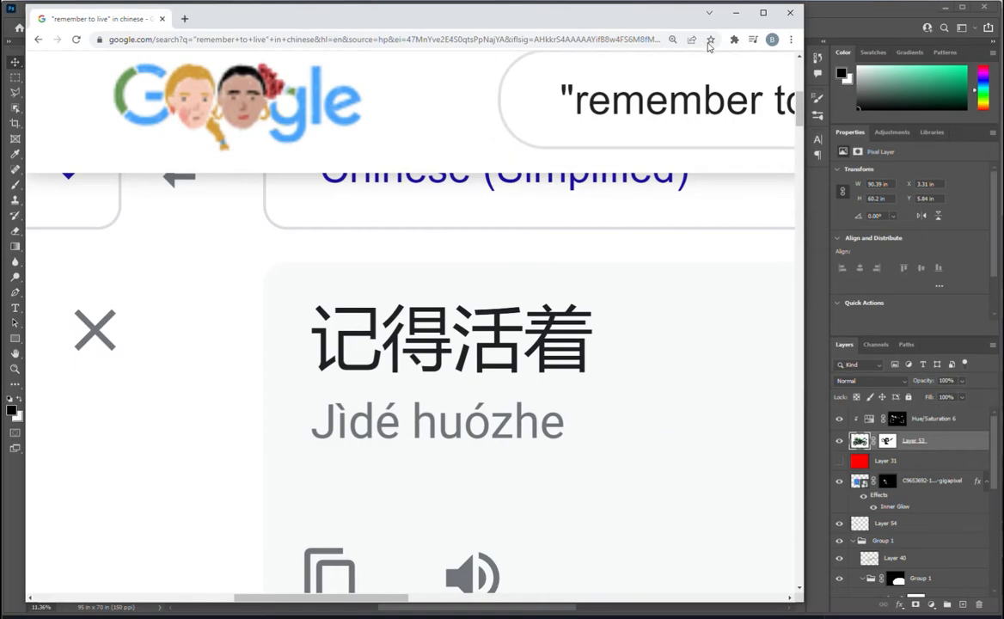
Return to Photoshop, create a 548 x 188 px document from the Clipboard preset, and paste the captured characters into it
{"action": "left_click", "coordinate": [735, 13]}
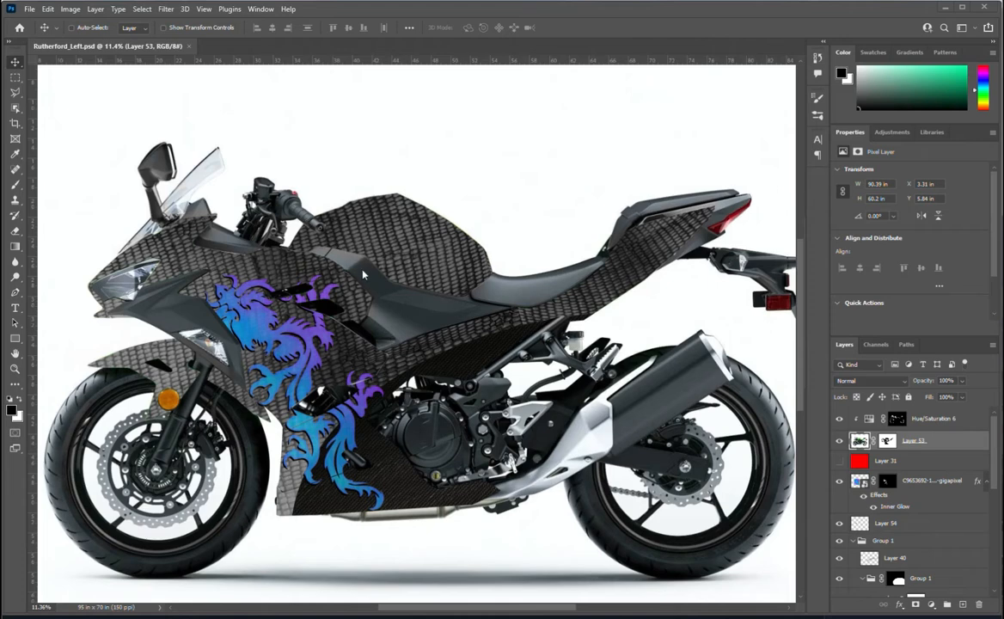
{"action": "left_click", "coordinate": [30, 10]}
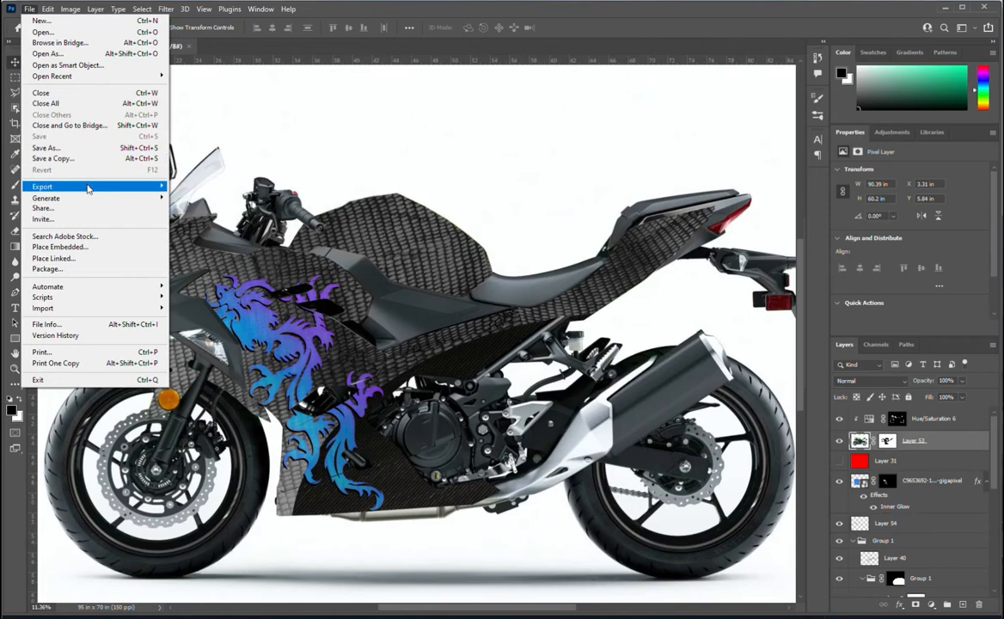
{"action": "left_click", "coordinate": [43, 21]}
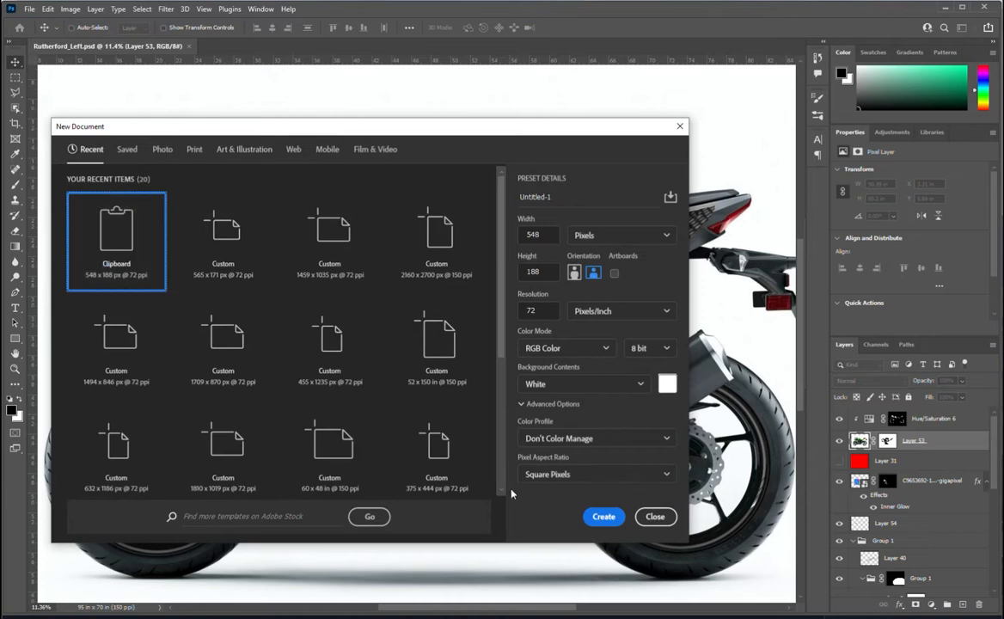
{"action": "left_click", "coordinate": [603, 515]}
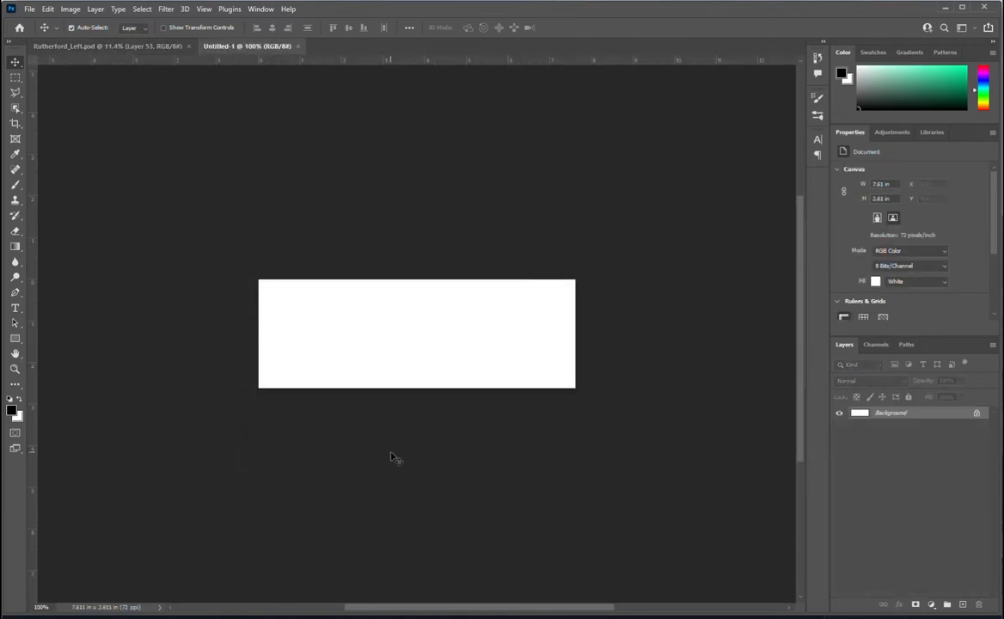
{"action": "key", "text": "ctrl+v"}
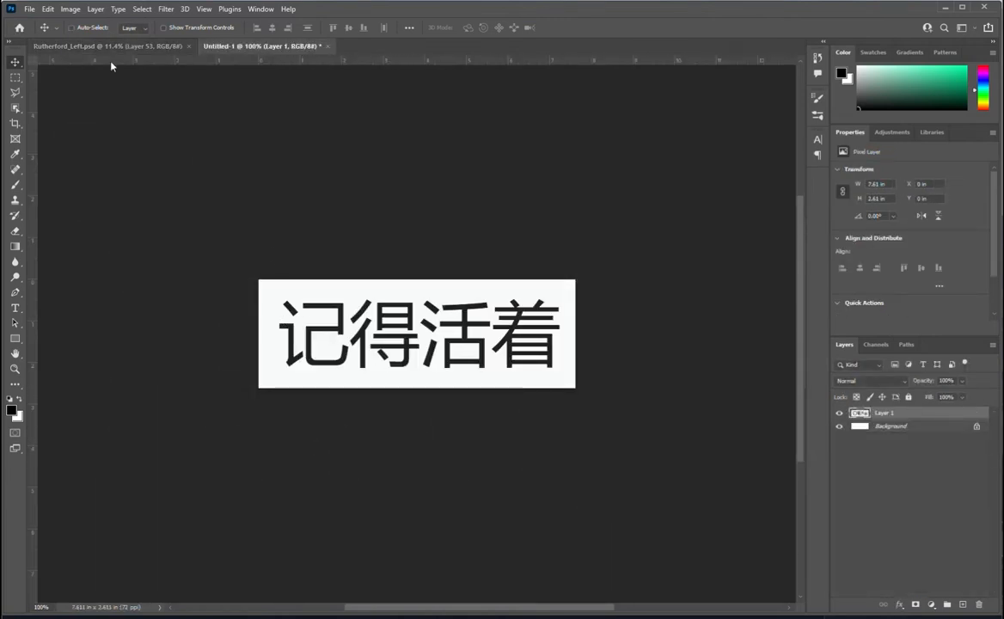
{"action": "left_click", "coordinate": [70, 10]}
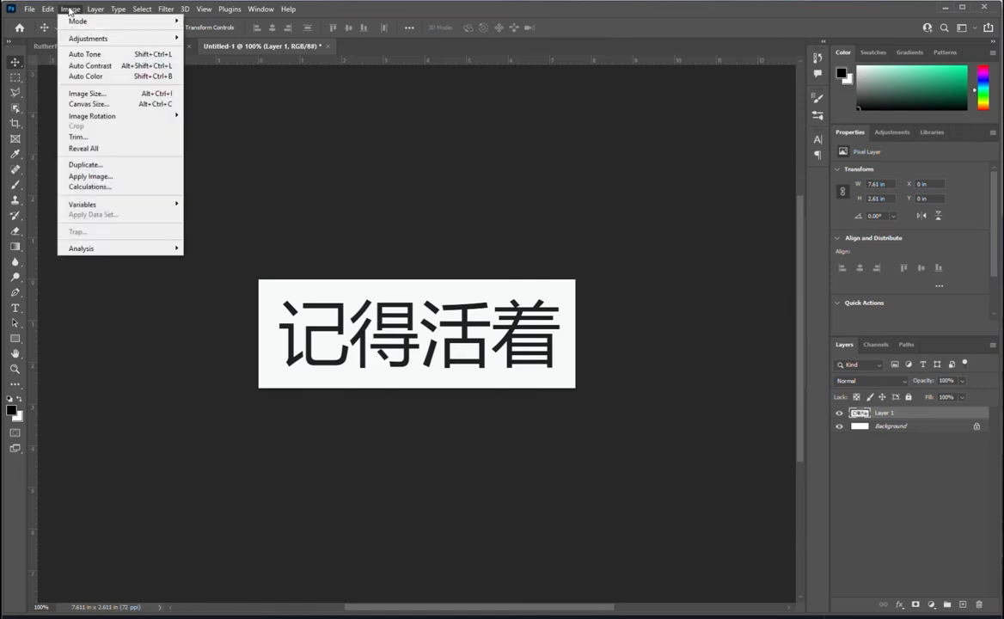
{"action": "left_click", "coordinate": [86, 95]}
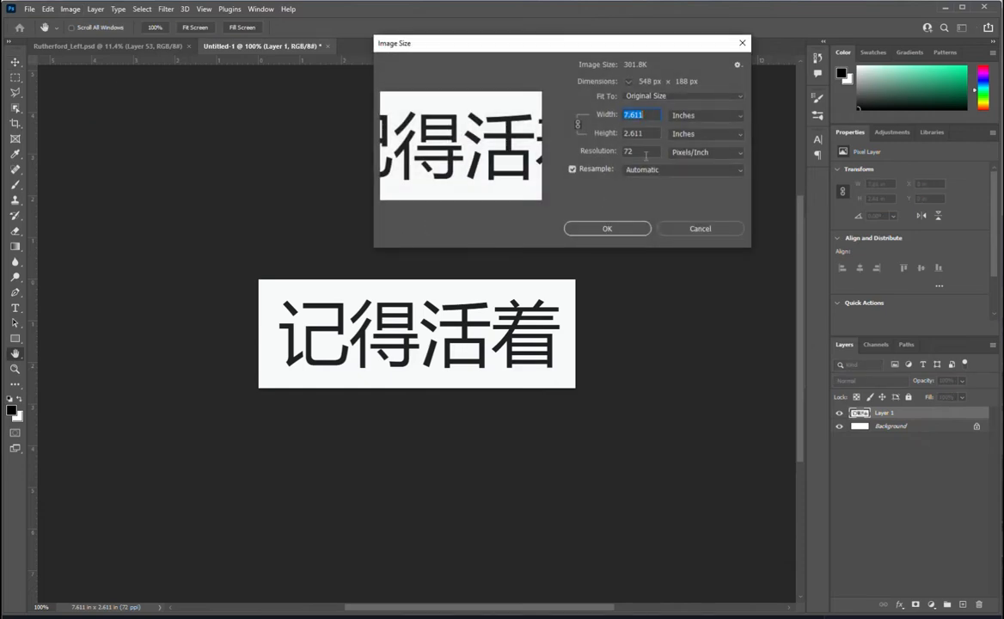
{"action": "left_click", "coordinate": [695, 119]}
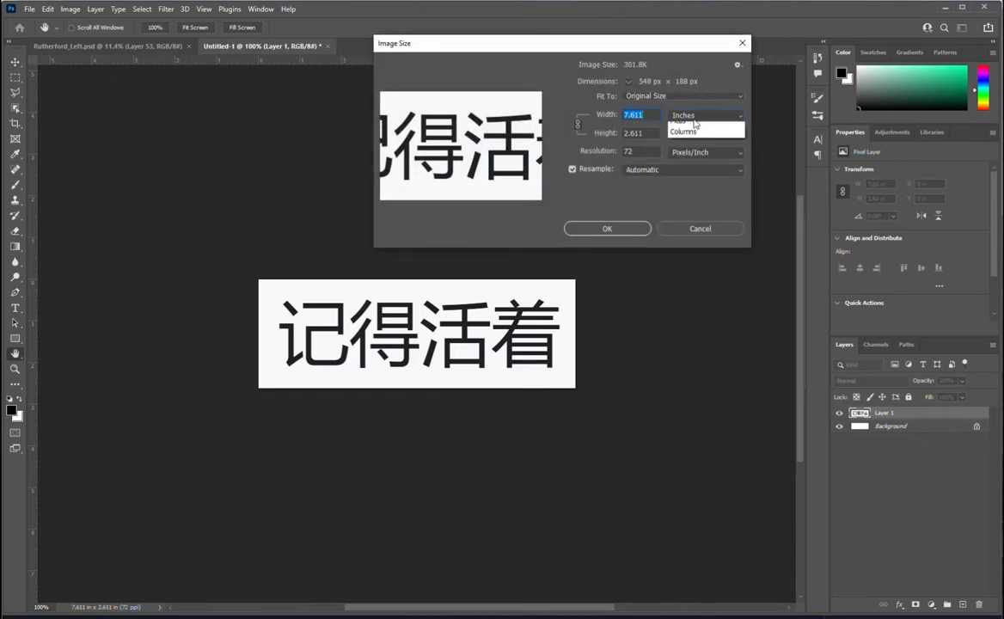
{"action": "left_click", "coordinate": [692, 136]}
{"action": "left_click_drag", "start_coordinate": [628, 43], "coordinate": [384, 84]}
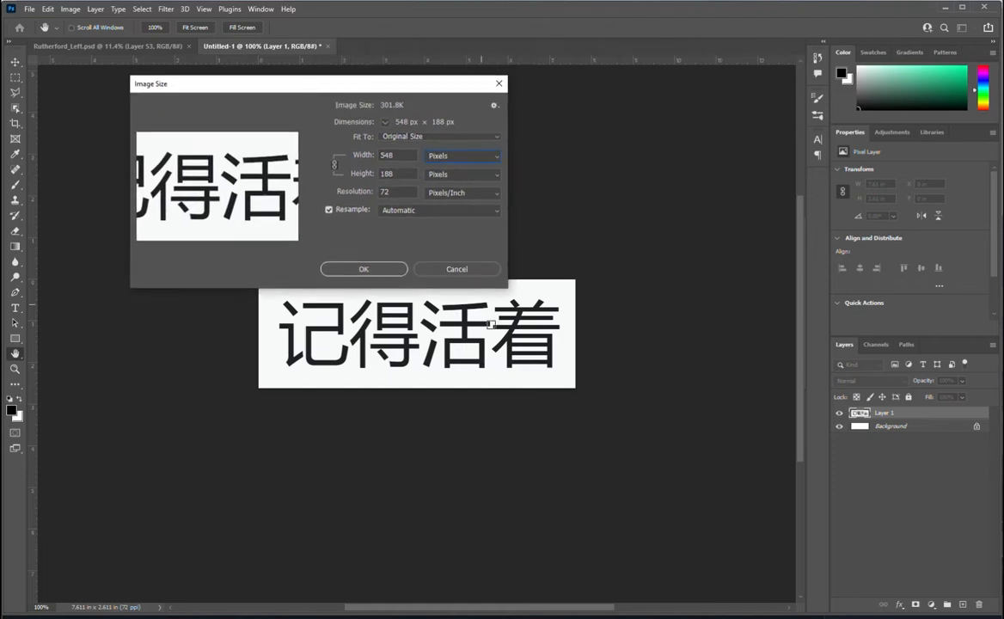
{"action": "left_click_drag", "start_coordinate": [505, 284], "coordinate": [654, 406]}
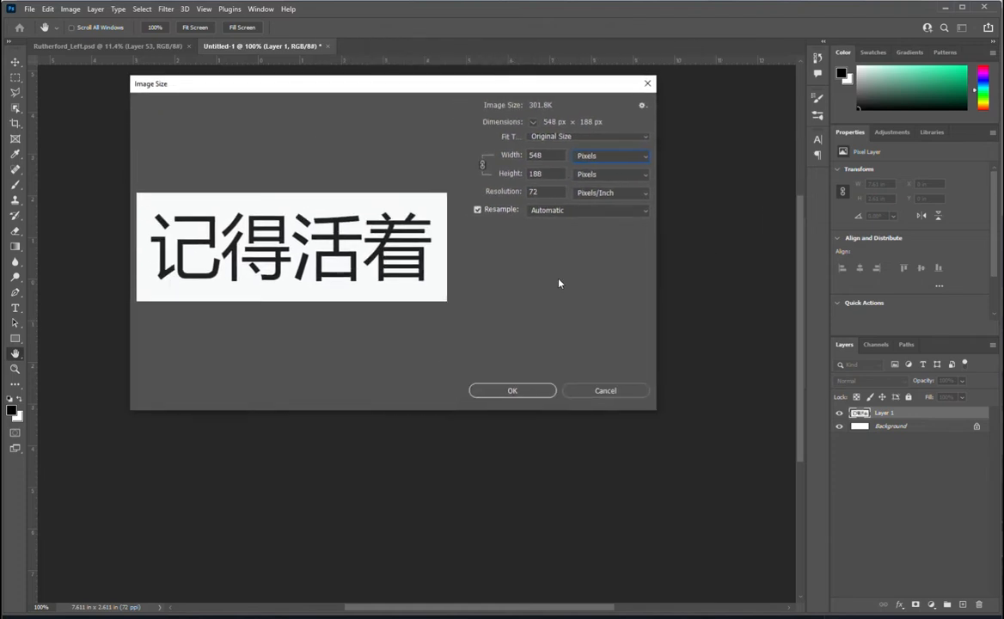
{"action": "double_click", "coordinate": [545, 154]}
{"action": "type", "text": "200"}
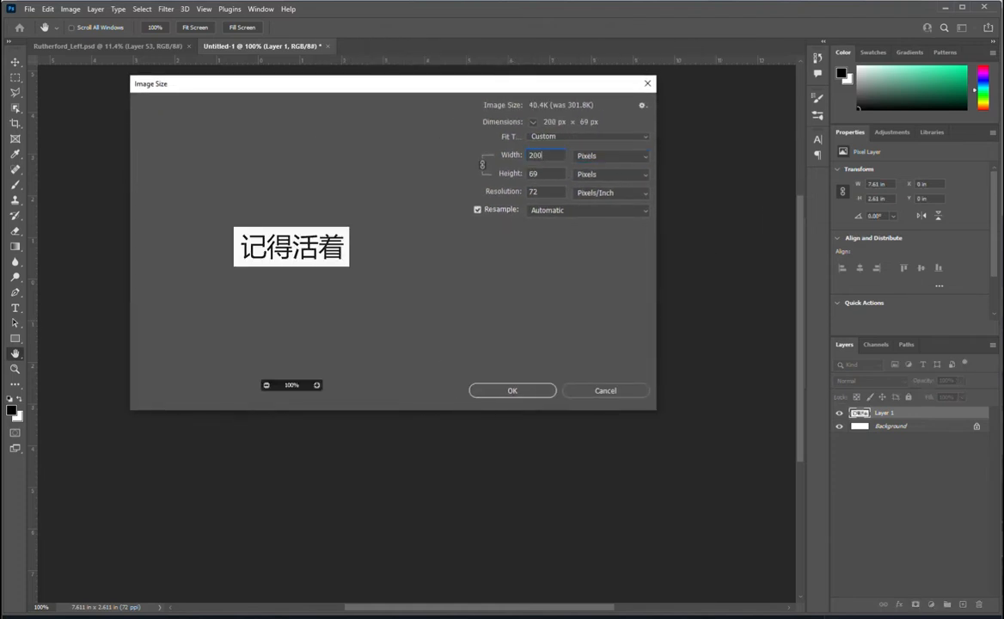
{"action": "type", "text": "0"}
{"action": "key", "text": "Tab"}
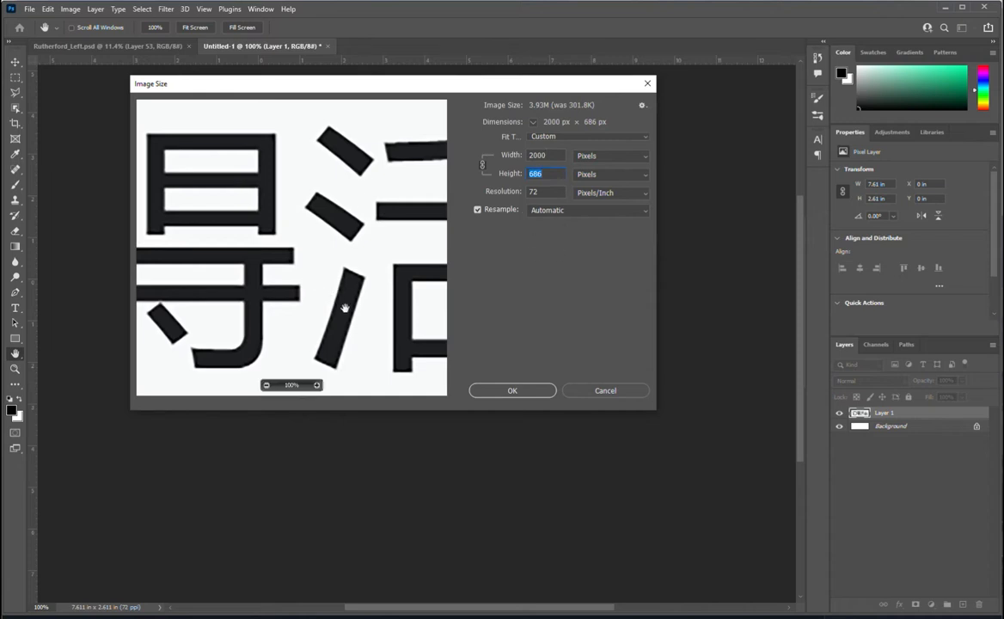
{"action": "left_click", "coordinate": [545, 160]}
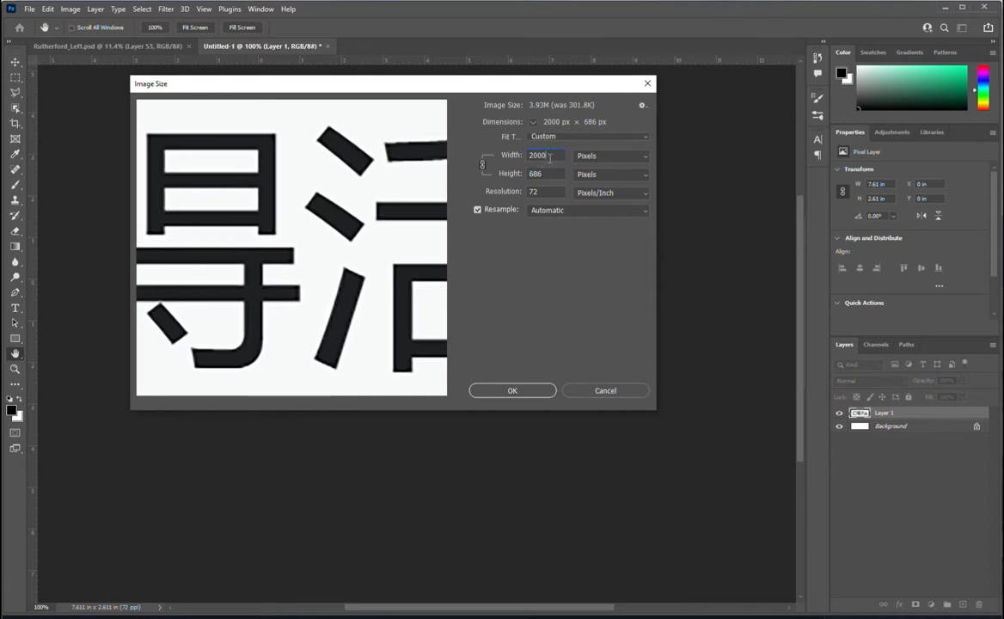
{"action": "double_click", "coordinate": [550, 157]}
{"action": "left_click", "coordinate": [630, 389]}
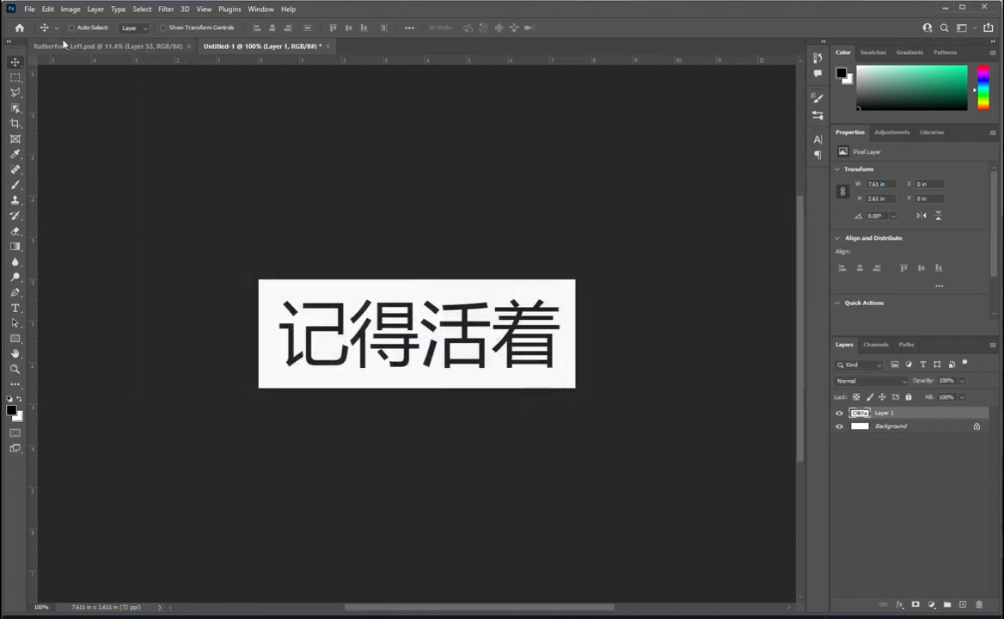
Start a Save for Web JPEG export of the characters document, choosing the Ninja 400 custom project folder inside Bikeskinz_Current on drive F:
{"action": "left_click", "coordinate": [29, 10]}
{"action": "mouse_move", "coordinate": [88, 184]}
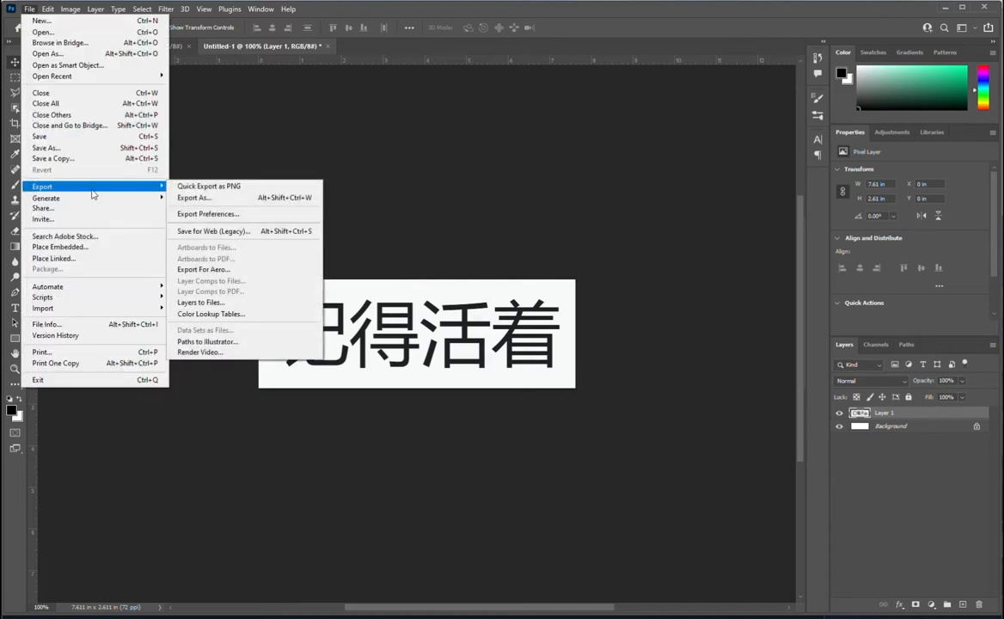
{"action": "left_click", "coordinate": [221, 231]}
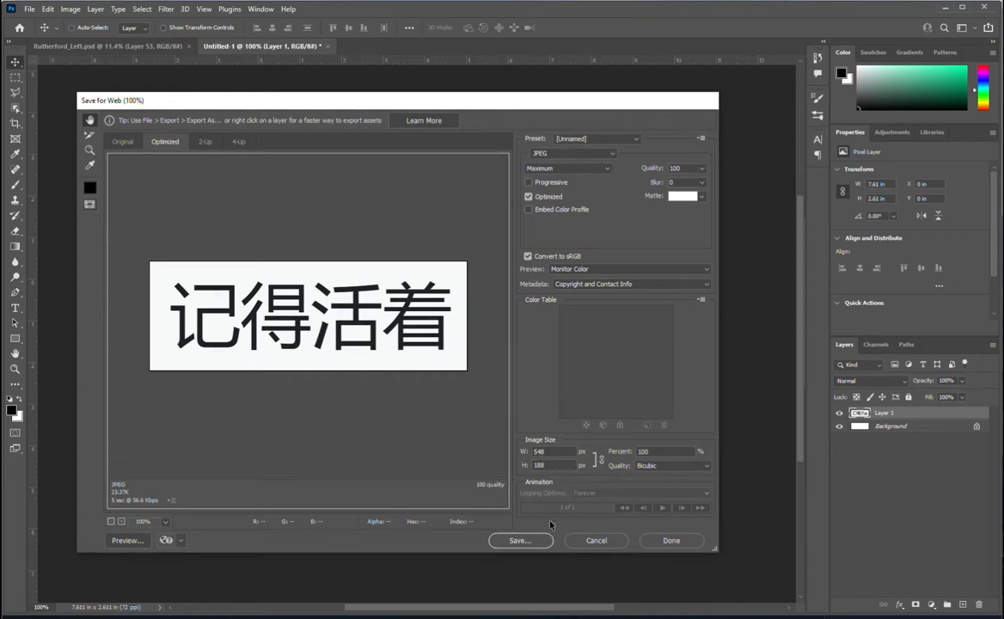
{"action": "left_click", "coordinate": [516, 540]}
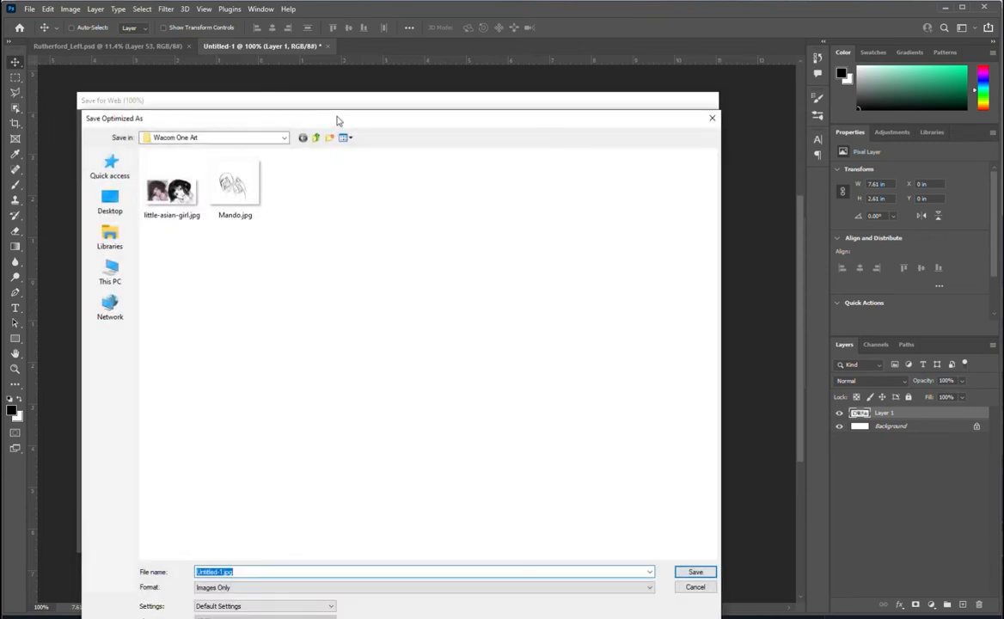
{"action": "left_click", "coordinate": [196, 129]}
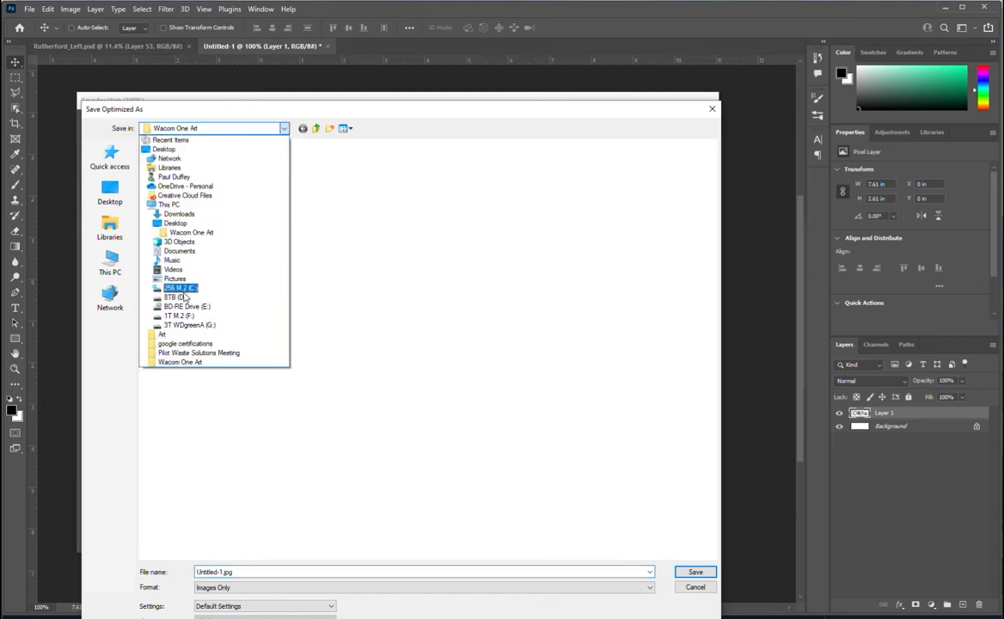
{"action": "left_click", "coordinate": [180, 316]}
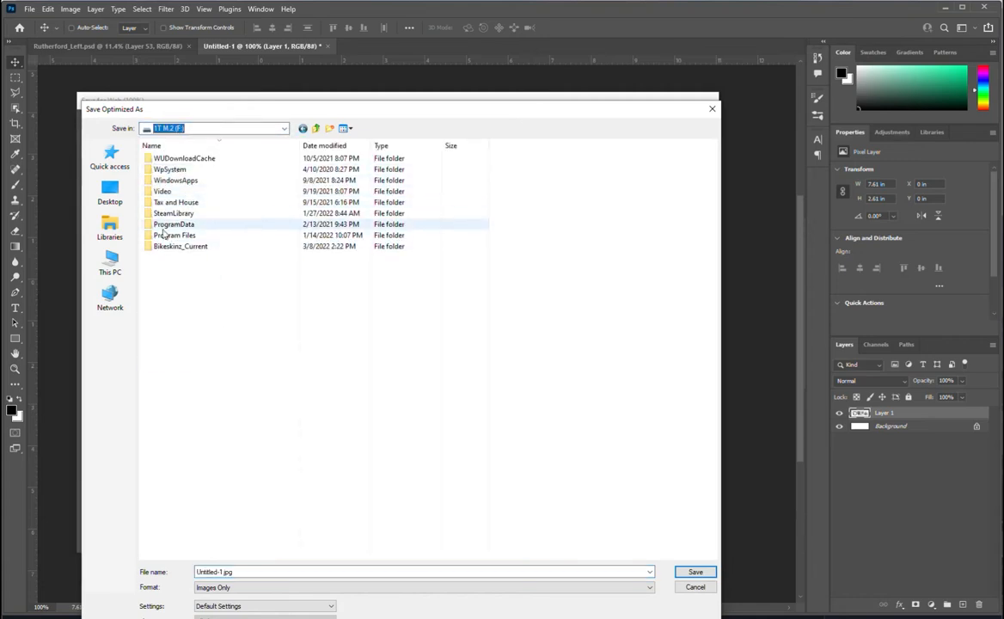
{"action": "double_click", "coordinate": [181, 247]}
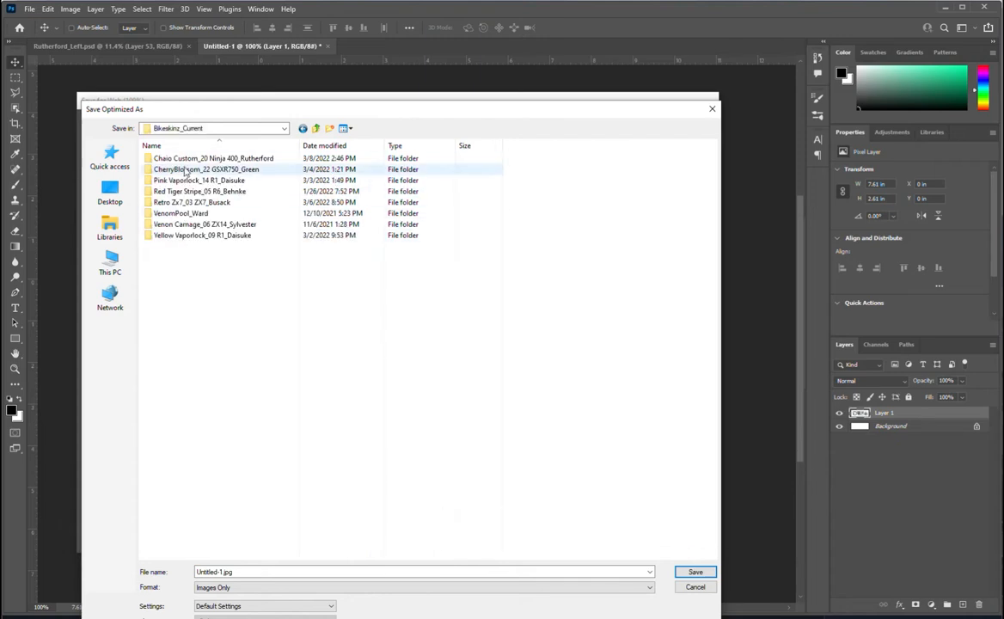
{"action": "double_click", "coordinate": [189, 158]}
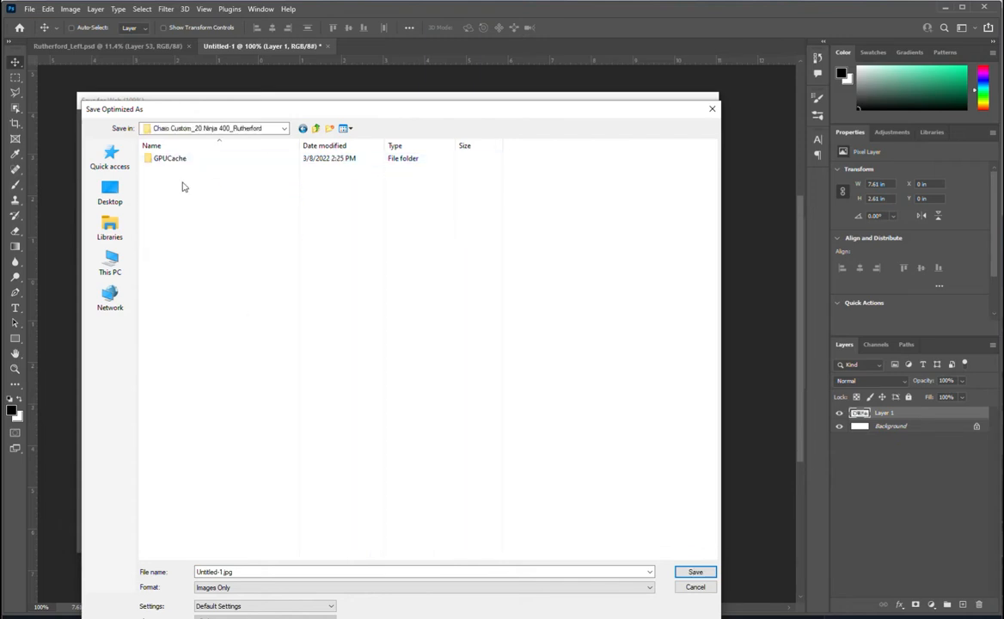
Save the exported JPEG as Remember-to-Live.jpg and close the untitled document without saving it
{"action": "double_click", "coordinate": [222, 573]}
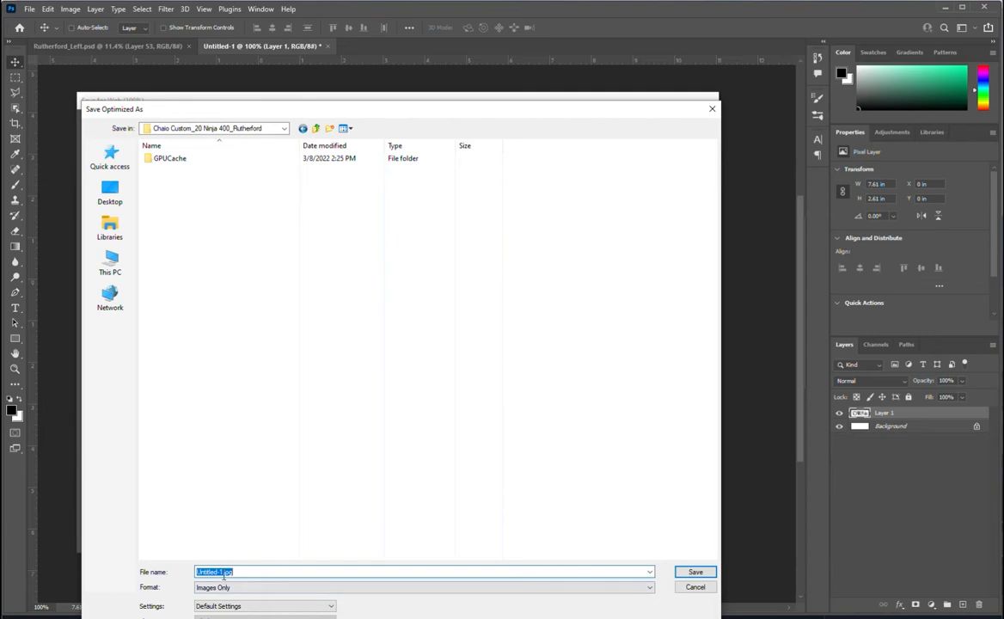
{"action": "left_click", "coordinate": [224, 573]}
{"action": "key", "text": "BackSpace"}
{"action": "key", "text": "BackSpace"}
{"action": "key", "text": "BackSpace"}
{"action": "key", "text": "BackSpace"}
{"action": "key", "text": "BackSpace"}
{"action": "key", "text": "BackSpace"}
{"action": "type", "text": "Rmemember to Liv"}
{"action": "left_click", "coordinate": [695, 572]}
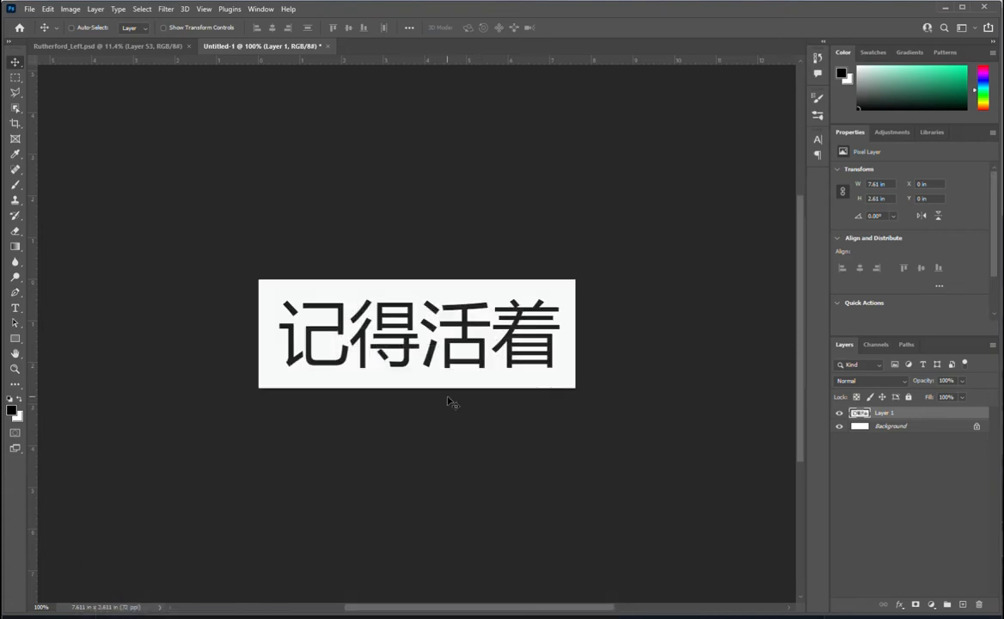
{"action": "left_click", "coordinate": [330, 46]}
{"action": "left_click", "coordinate": [587, 197]}
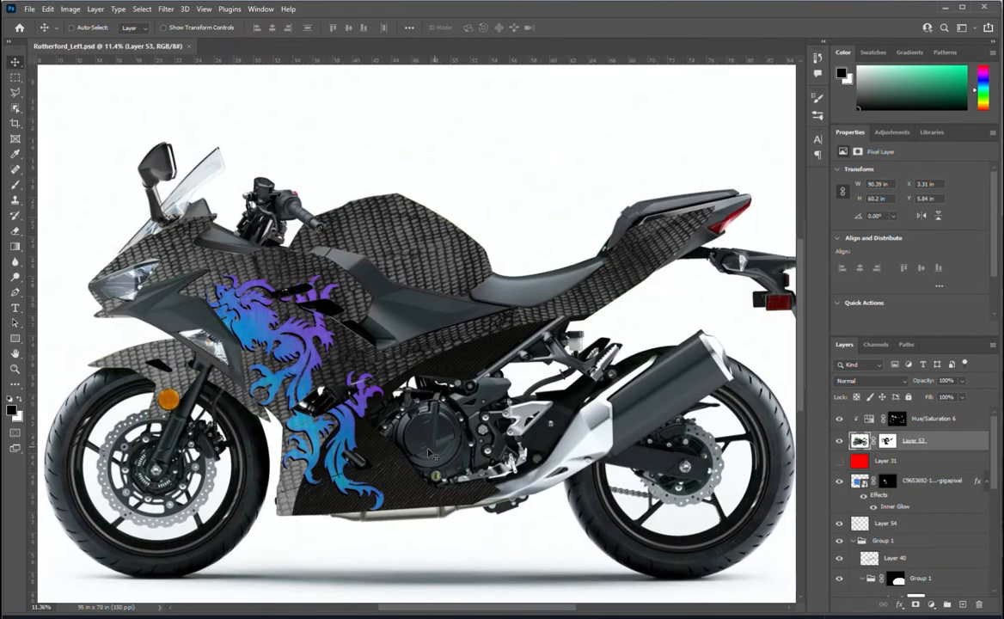
Switch to Topaz Gigapixel AI and load Remember-to-Live.jpg for upscaling
{"action": "key", "text": "alt+Tab"}
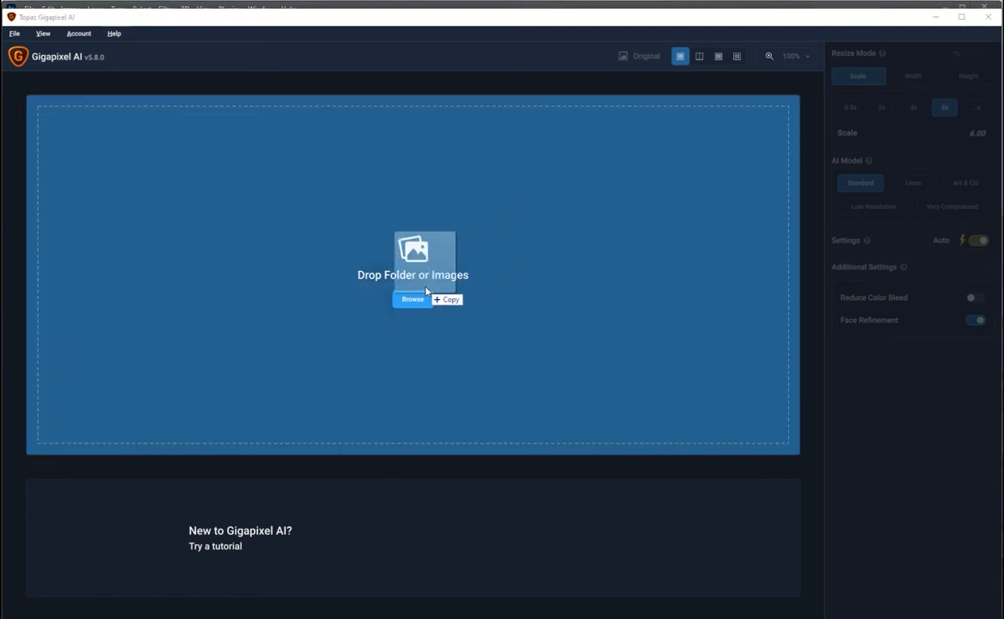
{"action": "left_click_drag", "start_coordinate": [425, 290], "coordinate": [427, 286]}
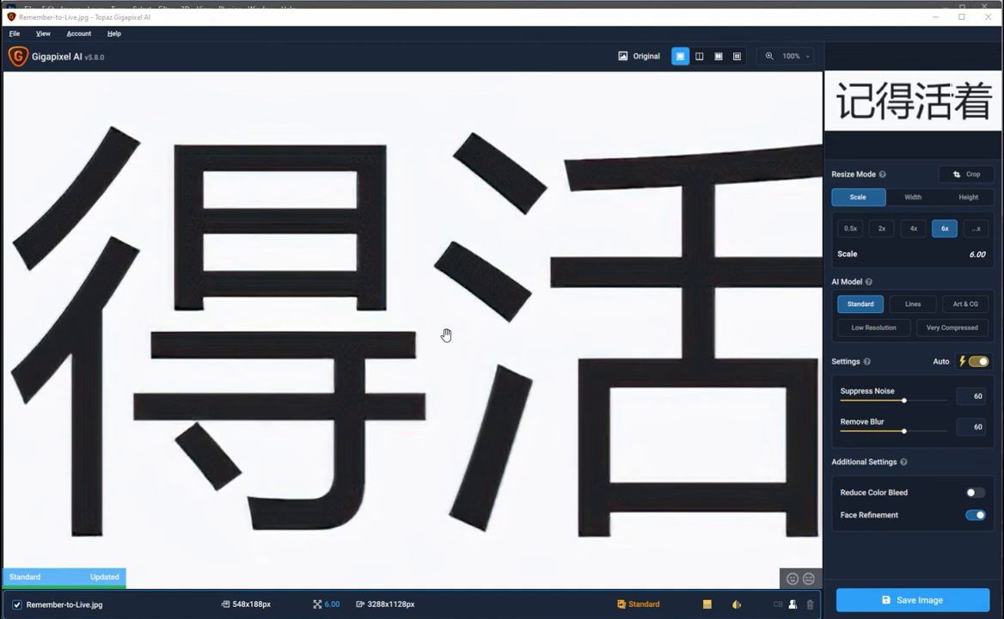
{"action": "mouse_move", "coordinate": [371, 368]}
{"action": "left_mouse_down"}
{"action": "mouse_move", "coordinate": [336, 373]}
{"action": "mouse_move", "coordinate": [363, 372]}
{"action": "left_mouse_up"}
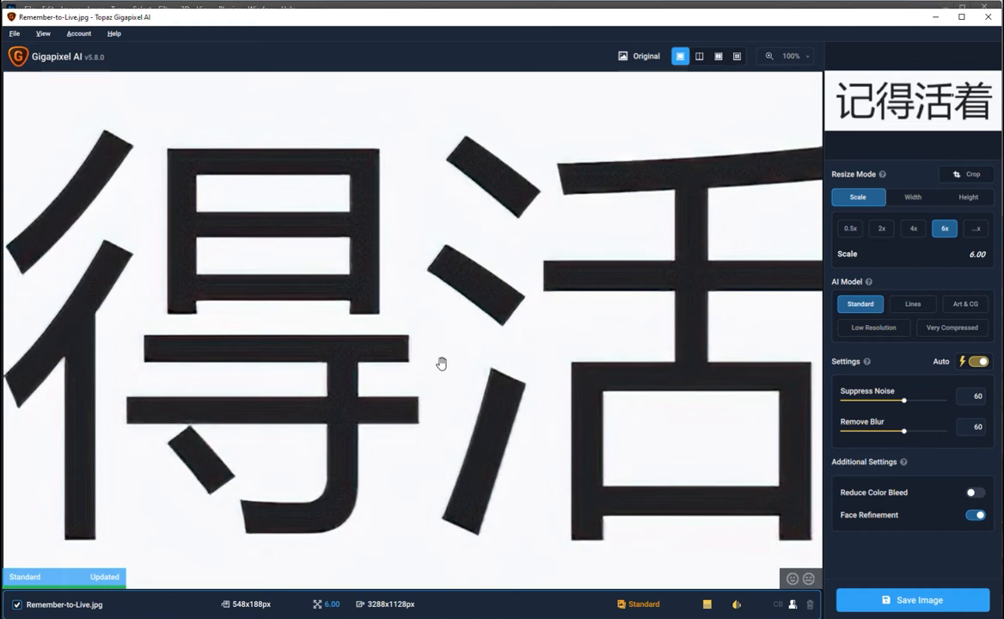
Compare the upscaling previews of the Low Resolution and Very Compressed AI models and return to the Standard model
{"action": "left_click", "coordinate": [876, 329]}
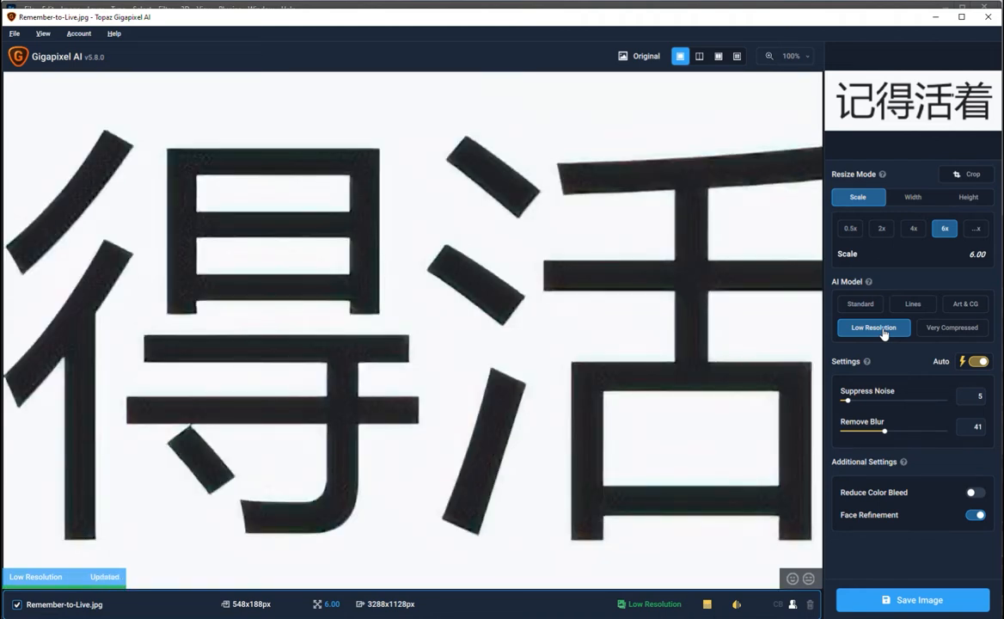
{"action": "left_click", "coordinate": [951, 334]}
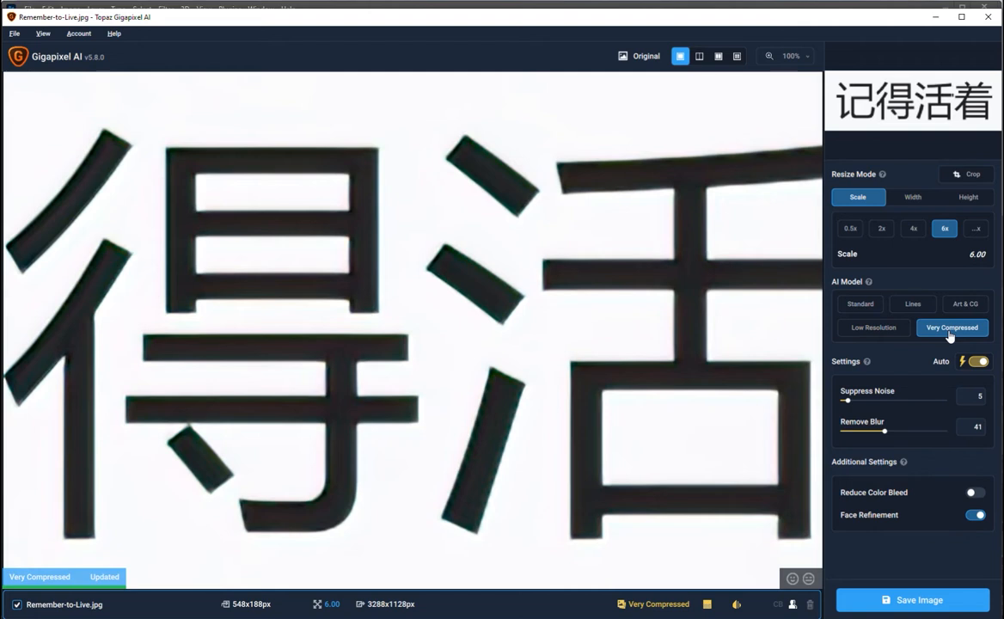
{"action": "left_click", "coordinate": [884, 329]}
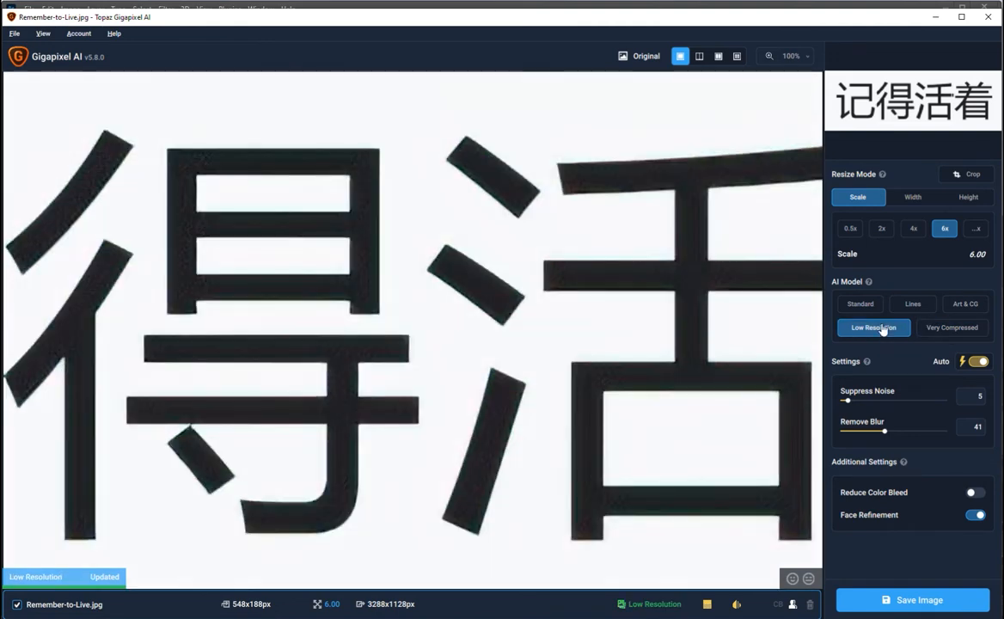
{"action": "left_click", "coordinate": [974, 333]}
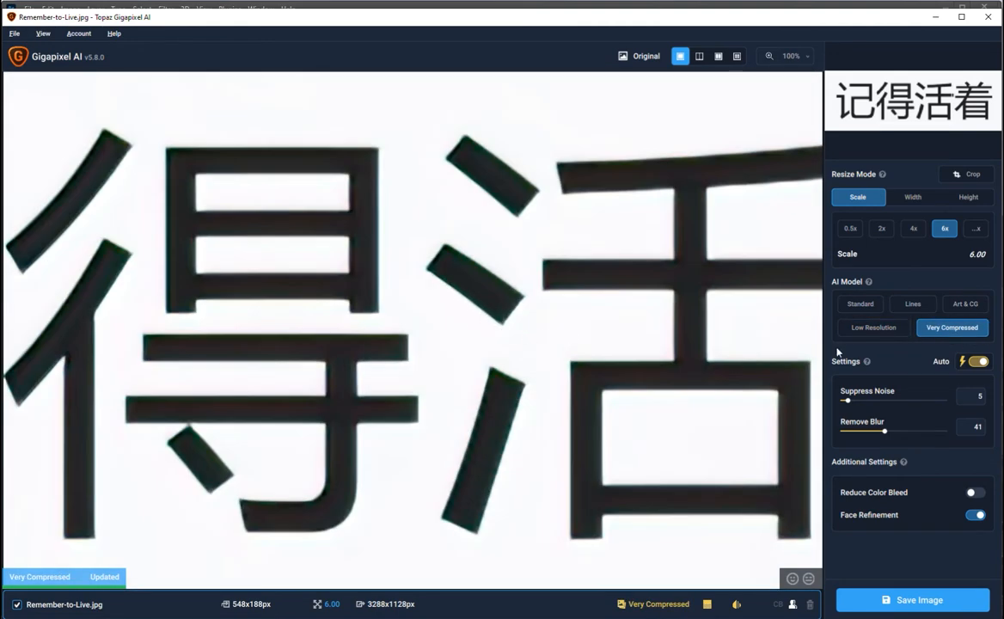
{"action": "left_click", "coordinate": [872, 331]}
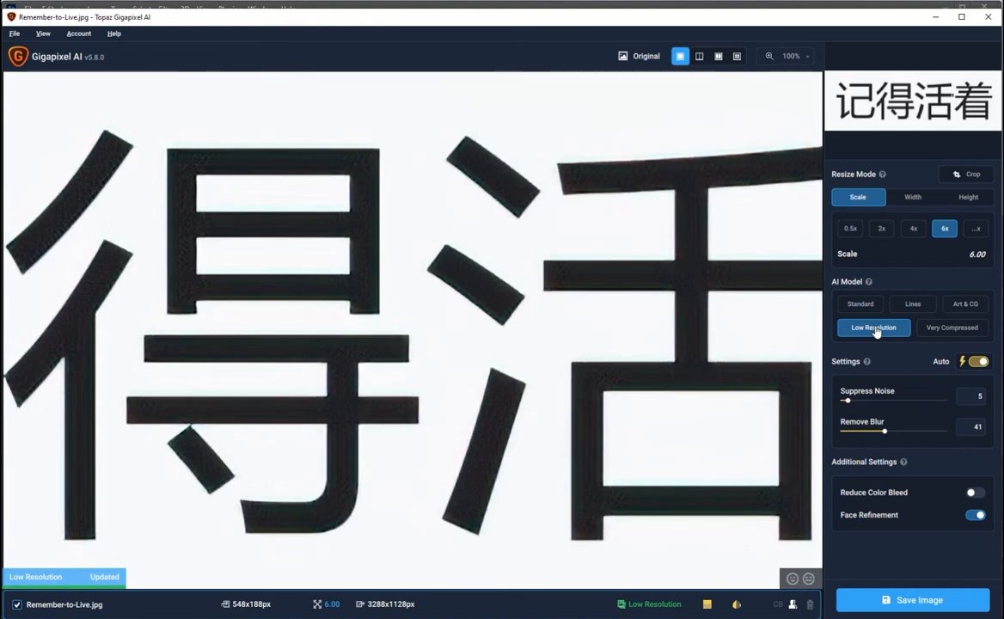
{"action": "left_click", "coordinate": [855, 308]}
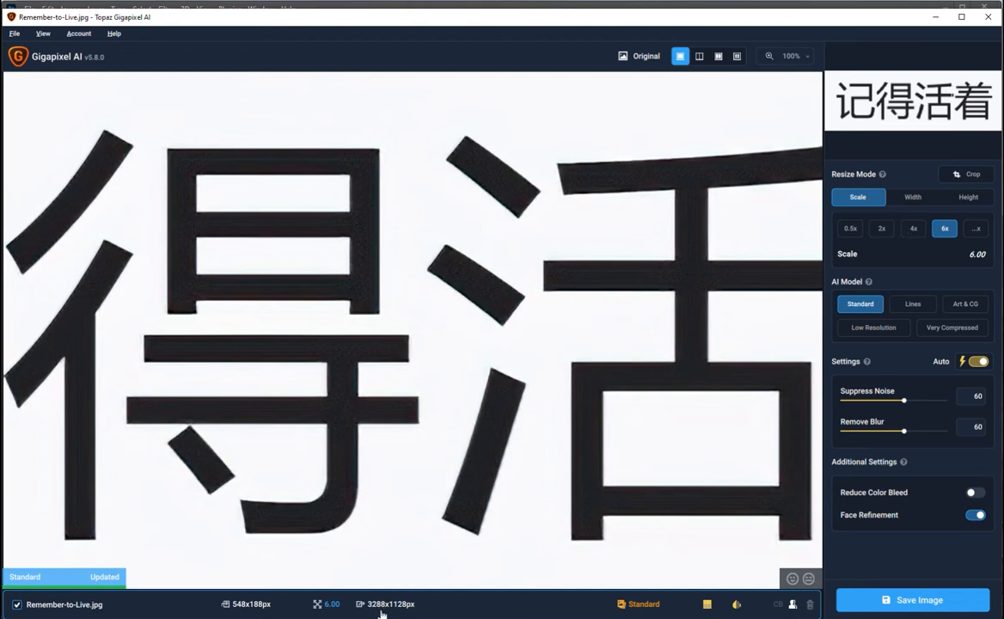
Set the upscale to 4x, save the result in the source format and directory, and close Gigapixel AI
{"action": "left_click", "coordinate": [911, 229]}
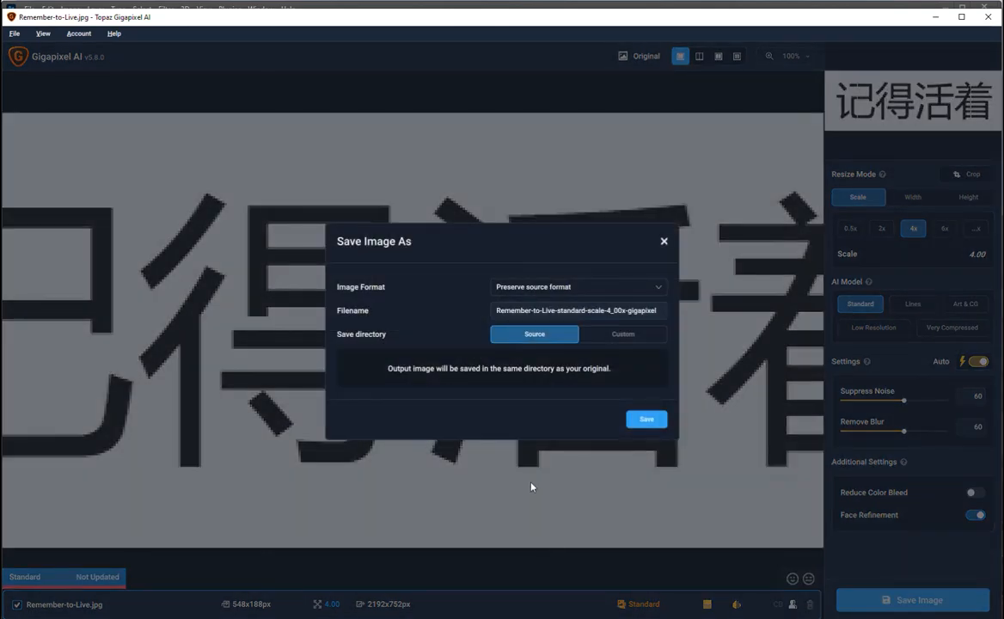
{"action": "left_click", "coordinate": [646, 418]}
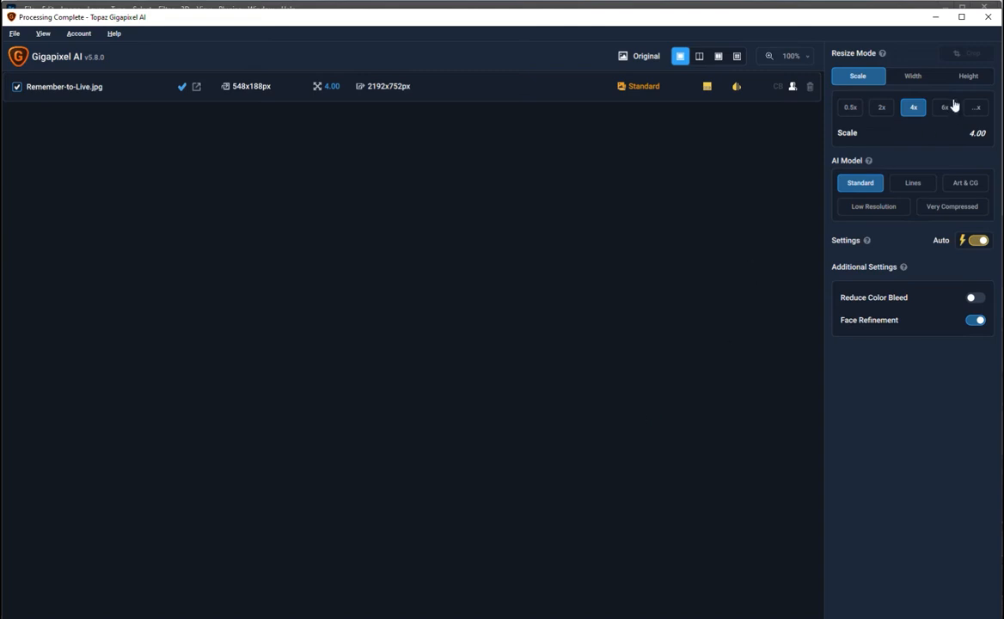
{"action": "left_click", "coordinate": [992, 21]}
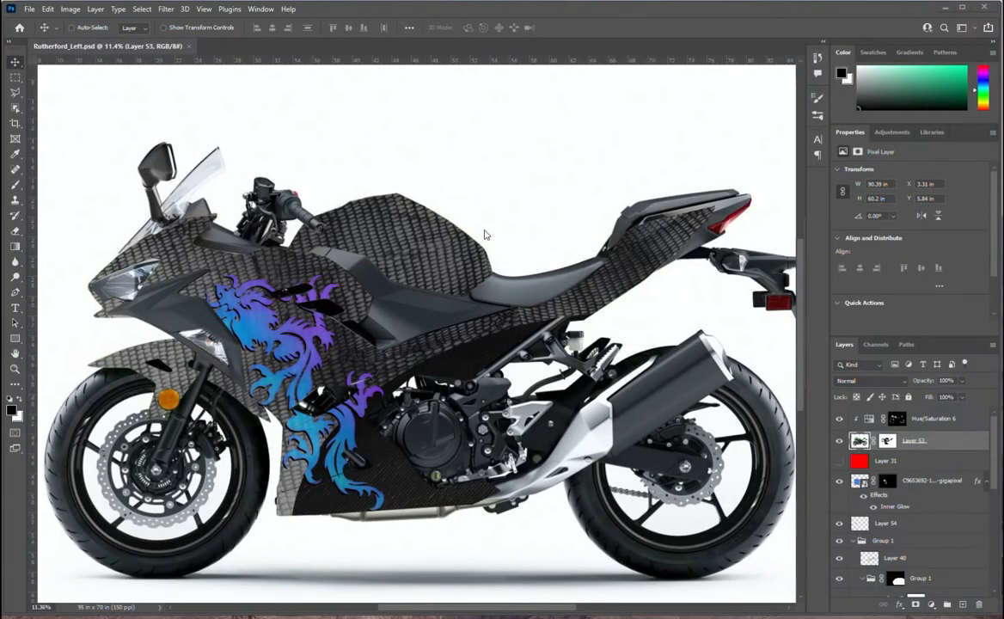
Place the blue-and-purple 6x gigapixel texture from the Ninja 400 project folder as a linked image and delete its layer
{"action": "left_click", "coordinate": [28, 10]}
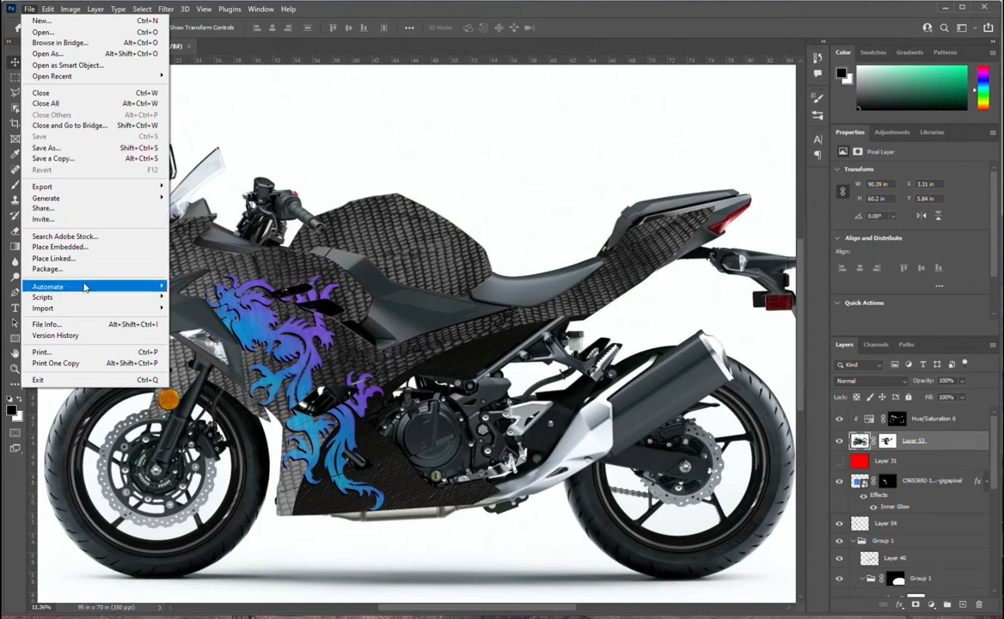
{"action": "left_click", "coordinate": [72, 258]}
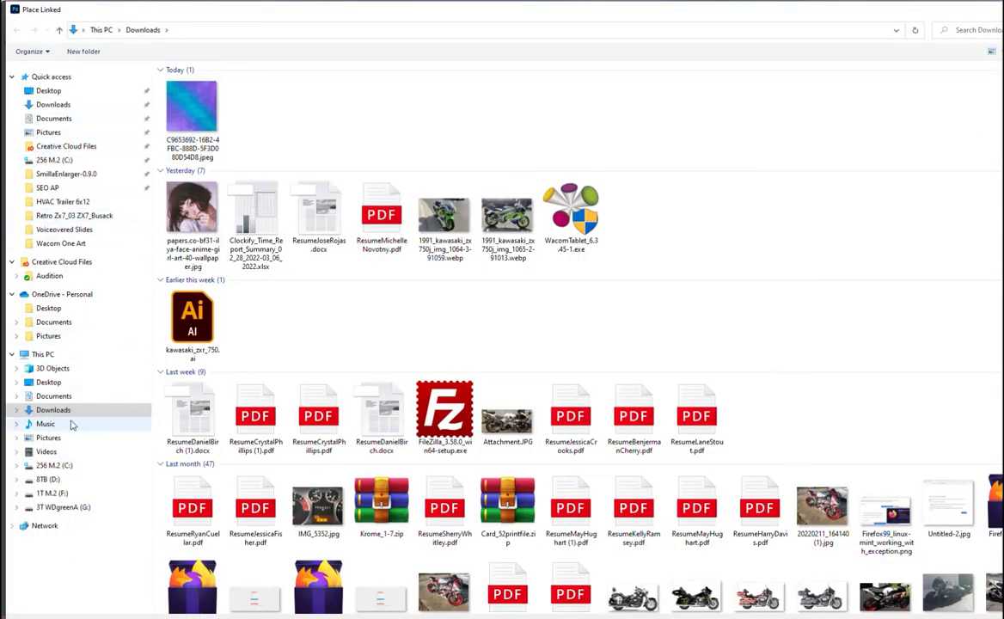
{"action": "left_click", "coordinate": [64, 492]}
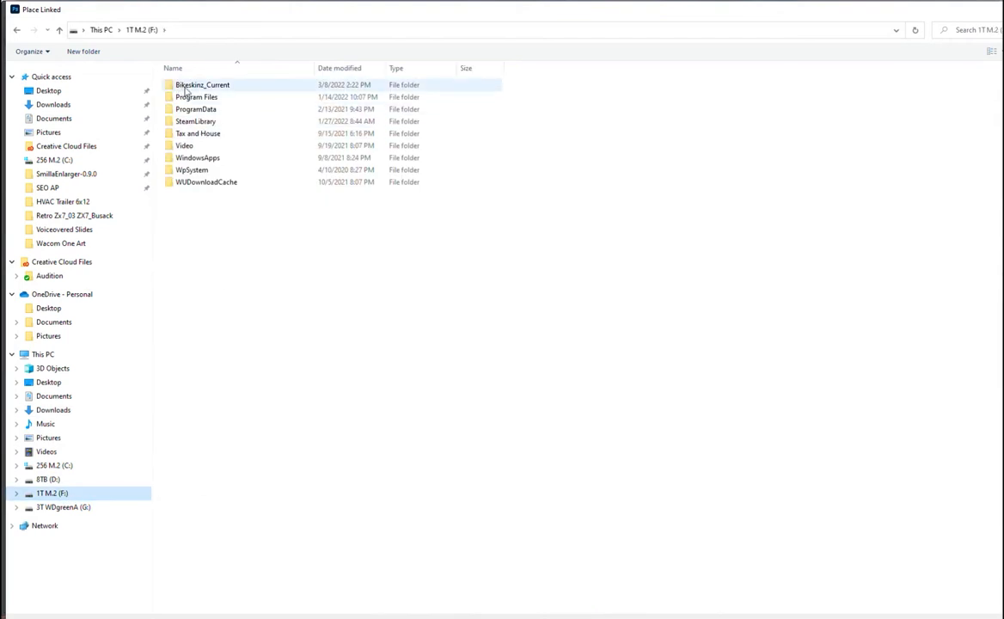
{"action": "double_click", "coordinate": [205, 85]}
{"action": "double_click", "coordinate": [240, 85]}
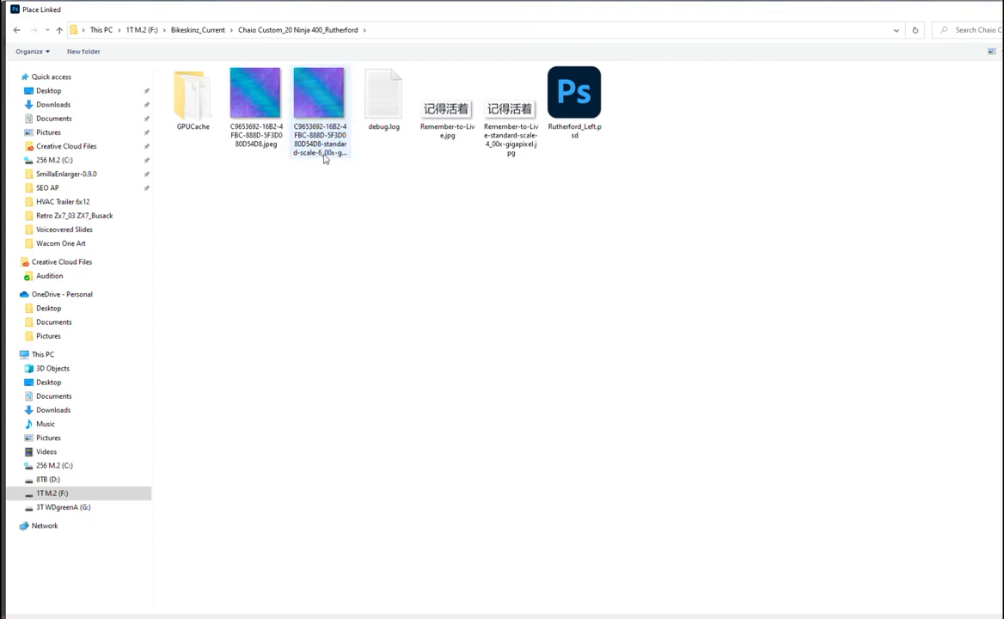
{"action": "double_click", "coordinate": [322, 159]}
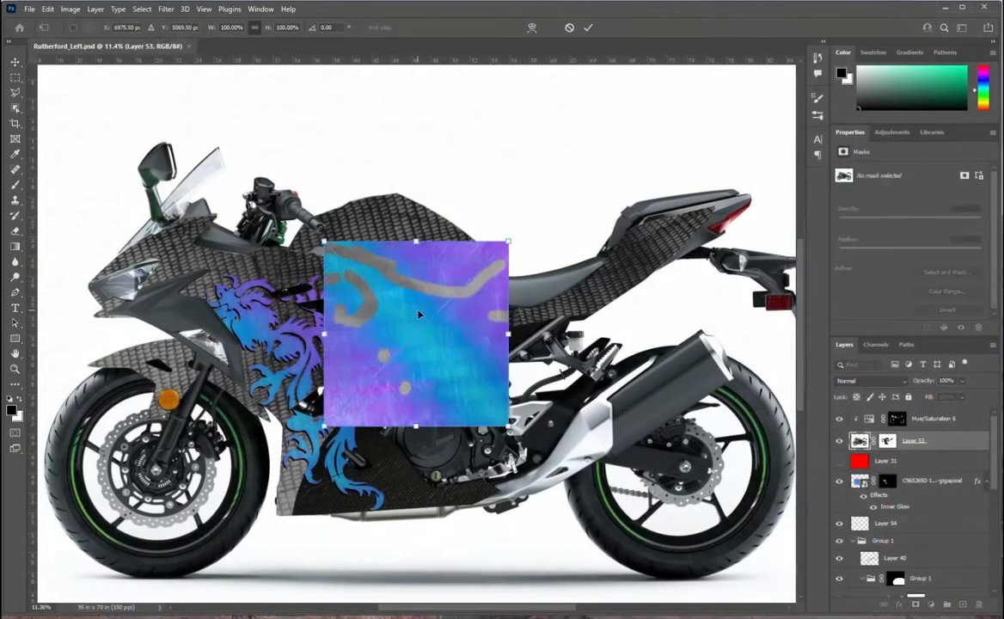
{"action": "key", "text": "Return"}
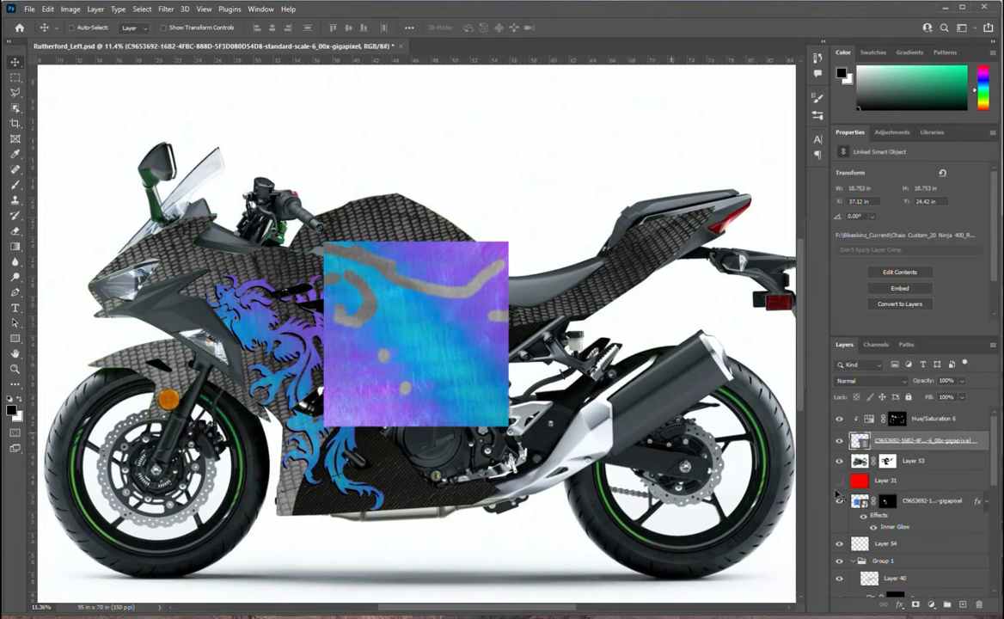
{"action": "left_click", "coordinate": [979, 607]}
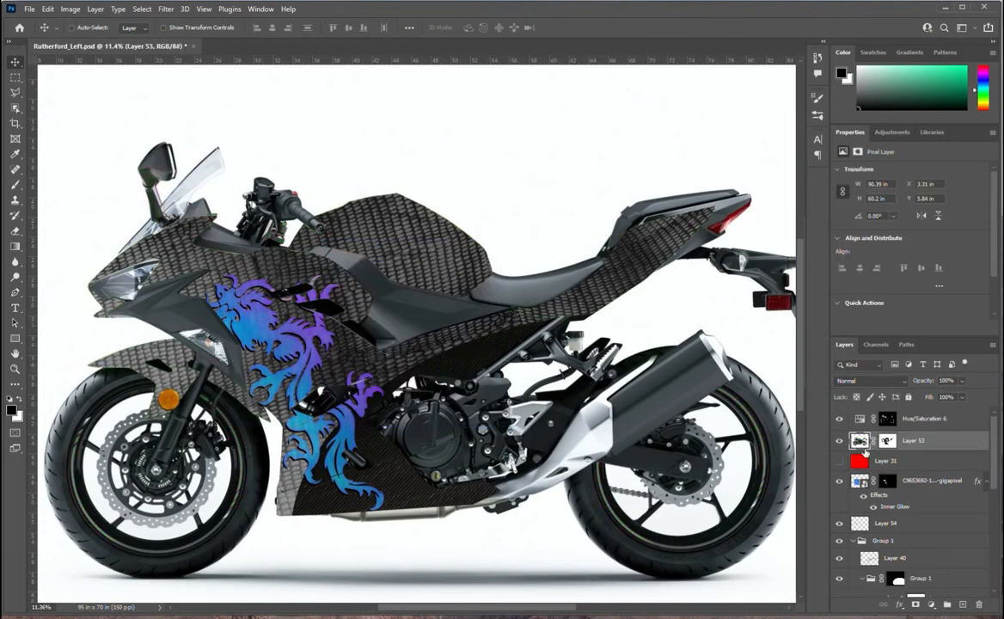
Place Remember-to-Live-standard-scale-4_00x-gigapixel.jpg as a linked image over the motorcycle and check the edges of its characters
{"action": "left_click", "coordinate": [30, 10]}
{"action": "left_click", "coordinate": [86, 258]}
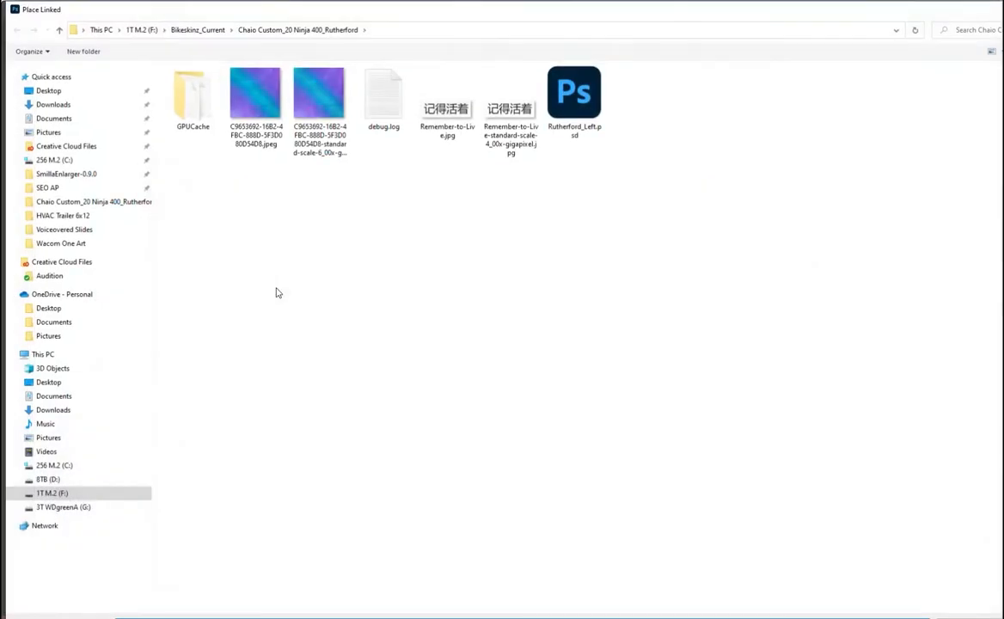
{"action": "double_click", "coordinate": [512, 107]}
{"action": "key", "text": "Return"}
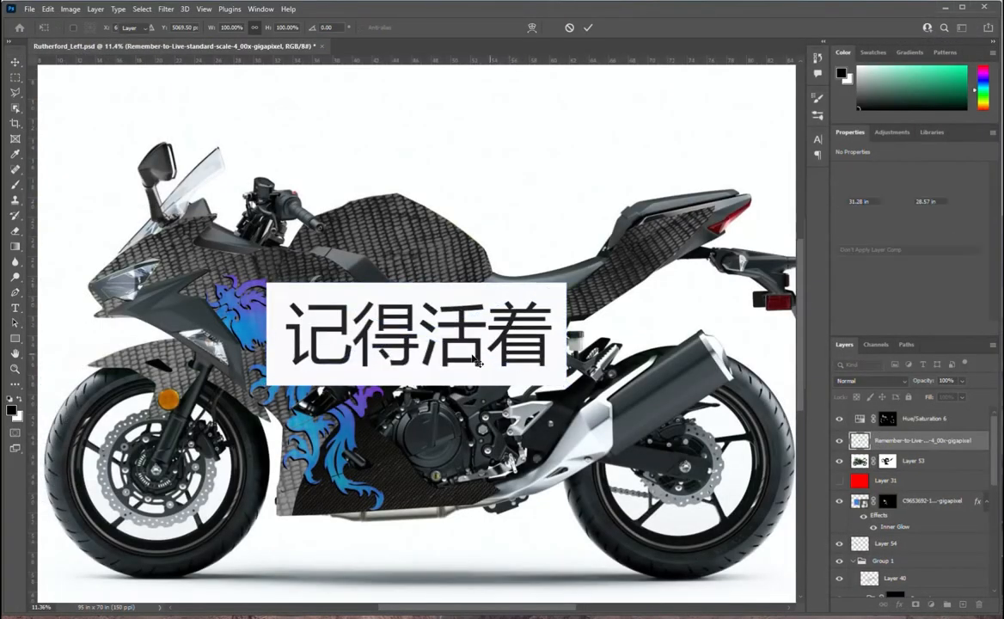
{"action": "scroll", "coordinate": [469, 318], "scroll_direction": "up", "scroll_amount": 5}
{"action": "scroll", "coordinate": [483, 348], "scroll_direction": "up", "scroll_amount": 3}
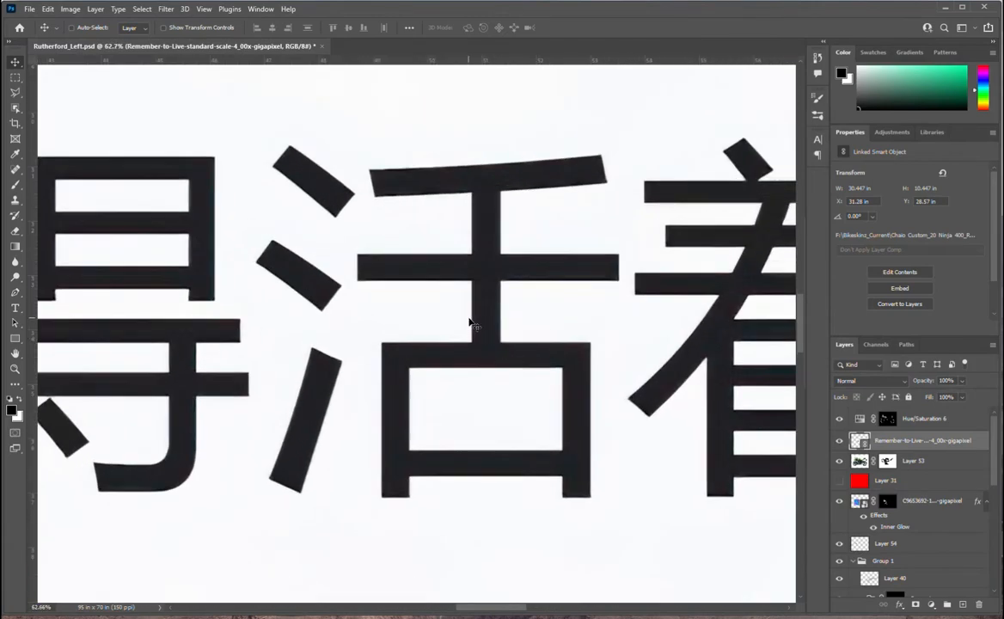
{"action": "scroll", "coordinate": [470, 330], "scroll_direction": "down", "scroll_amount": 6}
{"action": "scroll", "coordinate": [309, 300], "scroll_direction": "up", "scroll_amount": 2}
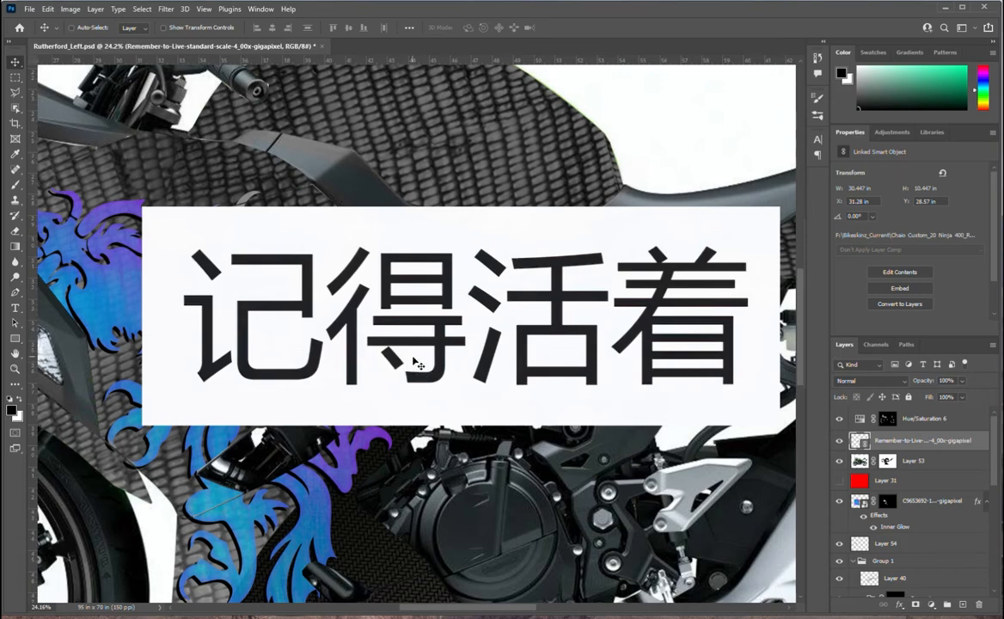
{"action": "scroll", "coordinate": [564, 395], "scroll_direction": "down", "scroll_amount": 1}
{"action": "scroll", "coordinate": [558, 393], "scroll_direction": "down", "scroll_amount": 1}
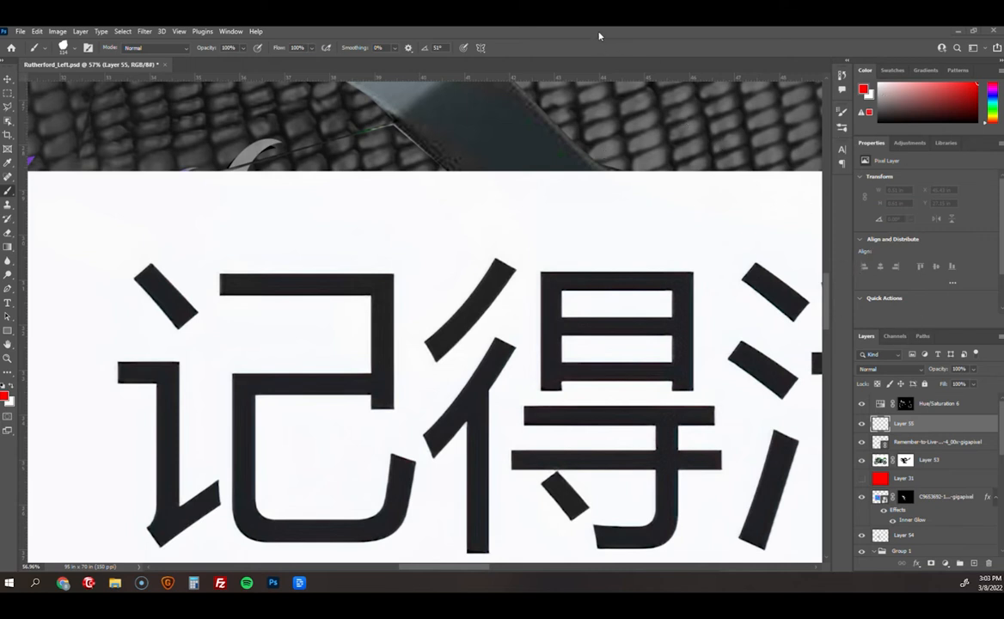
Float the Rutherford_Left.psd document in its own window and dock it back into the full-size workspace
{"action": "left_click", "coordinate": [972, 31]}
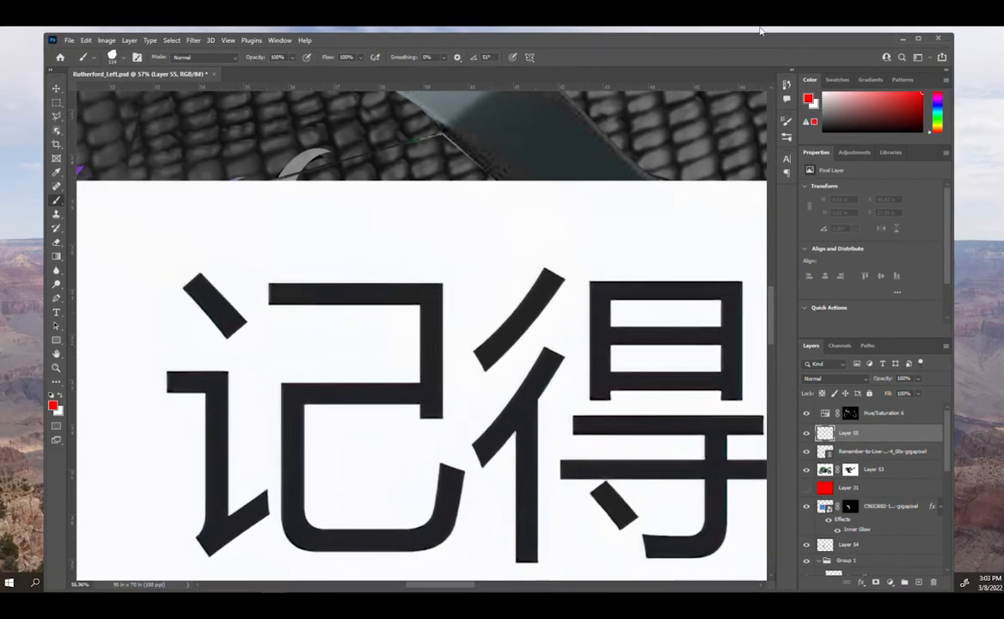
{"action": "mouse_move", "coordinate": [756, 30]}
{"action": "left_mouse_down"}
{"action": "mouse_move", "coordinate": [730, 87]}
{"action": "mouse_move", "coordinate": [744, 36]}
{"action": "left_mouse_up"}
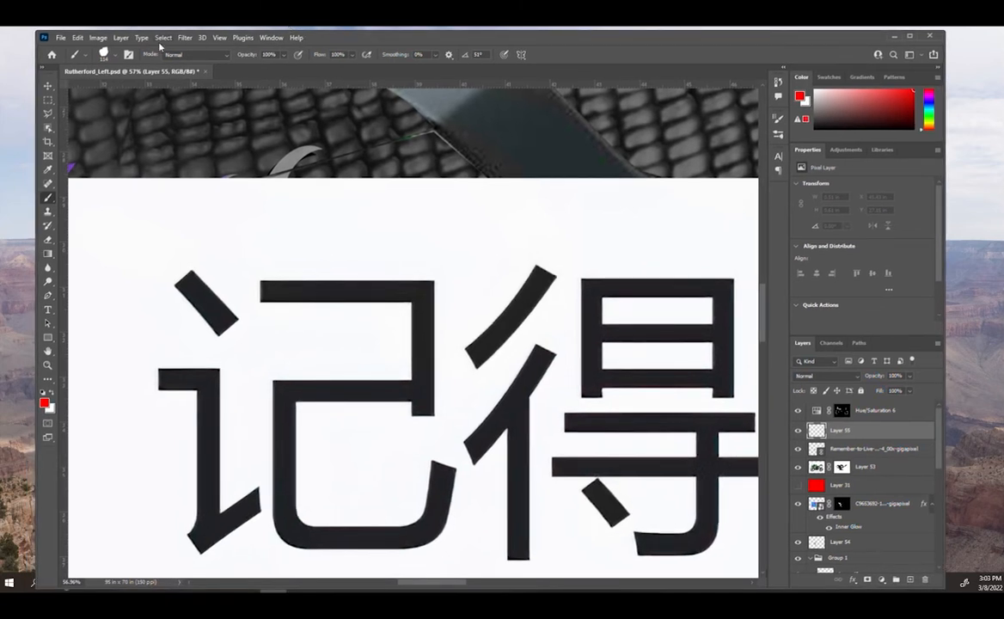
{"action": "mouse_move", "coordinate": [156, 77]}
{"action": "left_mouse_down"}
{"action": "mouse_move", "coordinate": [147, 135]}
{"action": "mouse_move", "coordinate": [132, 139]}
{"action": "mouse_move", "coordinate": [174, 92]}
{"action": "mouse_move", "coordinate": [170, 79]}
{"action": "left_mouse_up"}
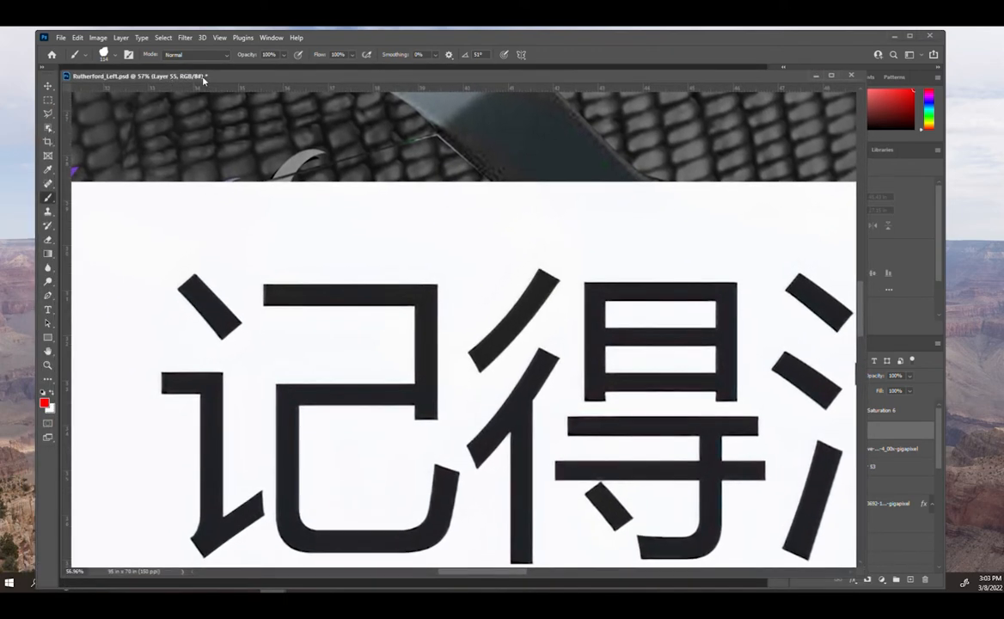
{"action": "double_click", "coordinate": [202, 77]}
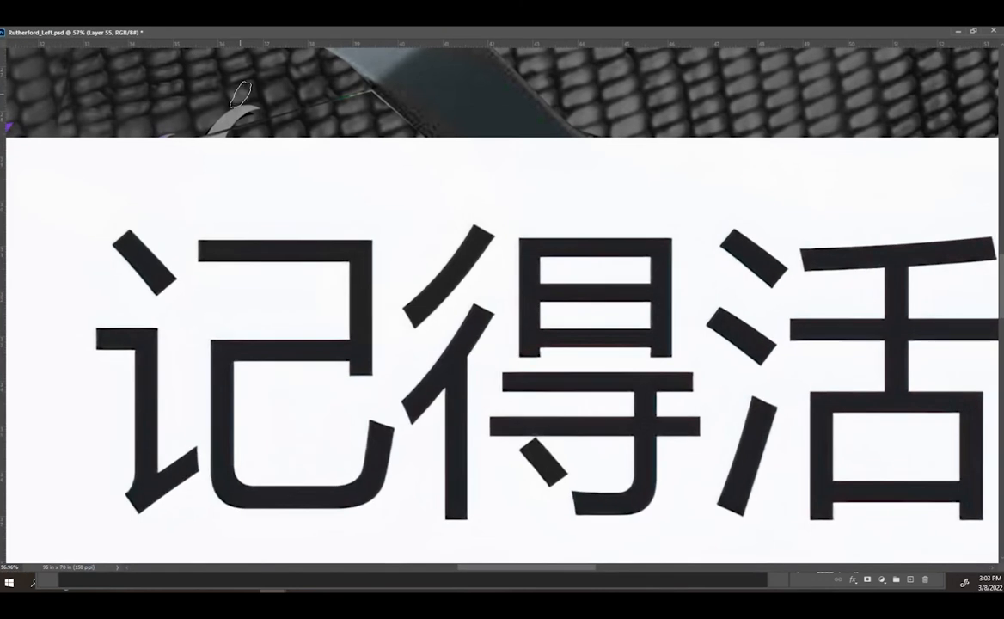
{"action": "double_click", "coordinate": [287, 35]}
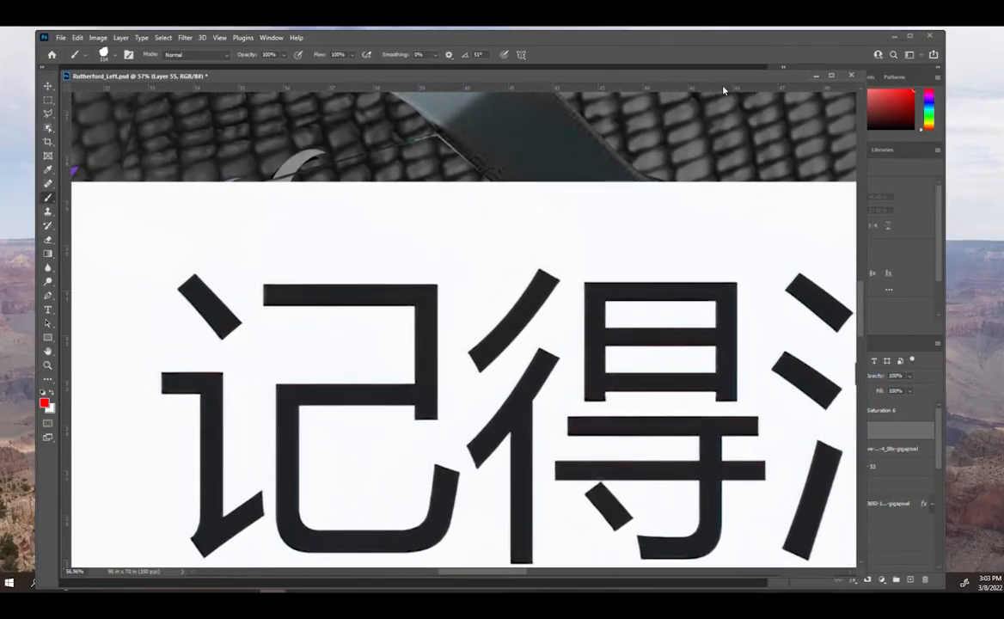
{"action": "left_click_drag", "start_coordinate": [237, 79], "coordinate": [246, 89]}
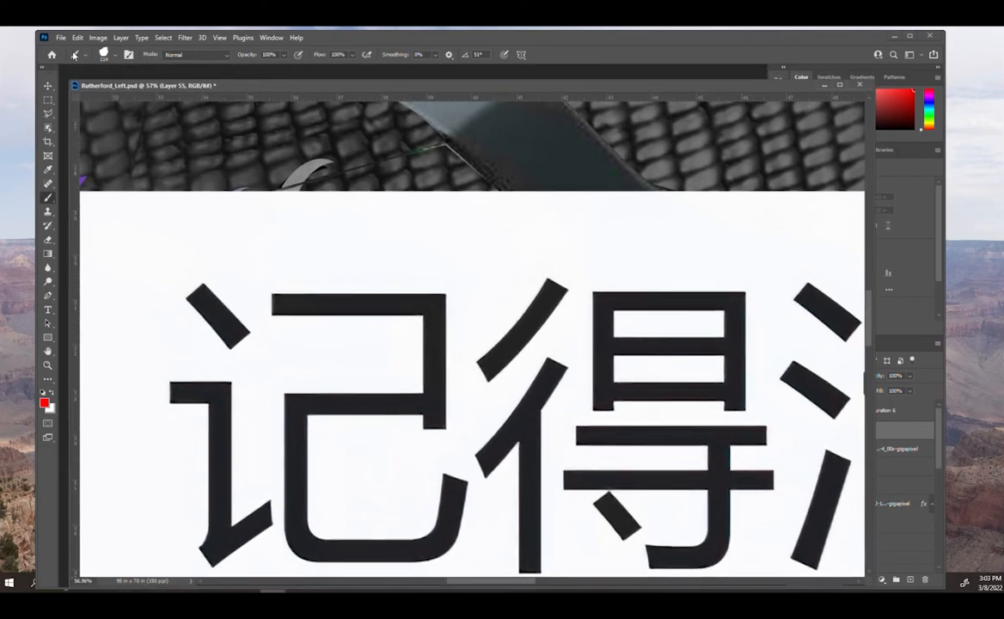
{"action": "left_click_drag", "start_coordinate": [102, 86], "coordinate": [91, 66]}
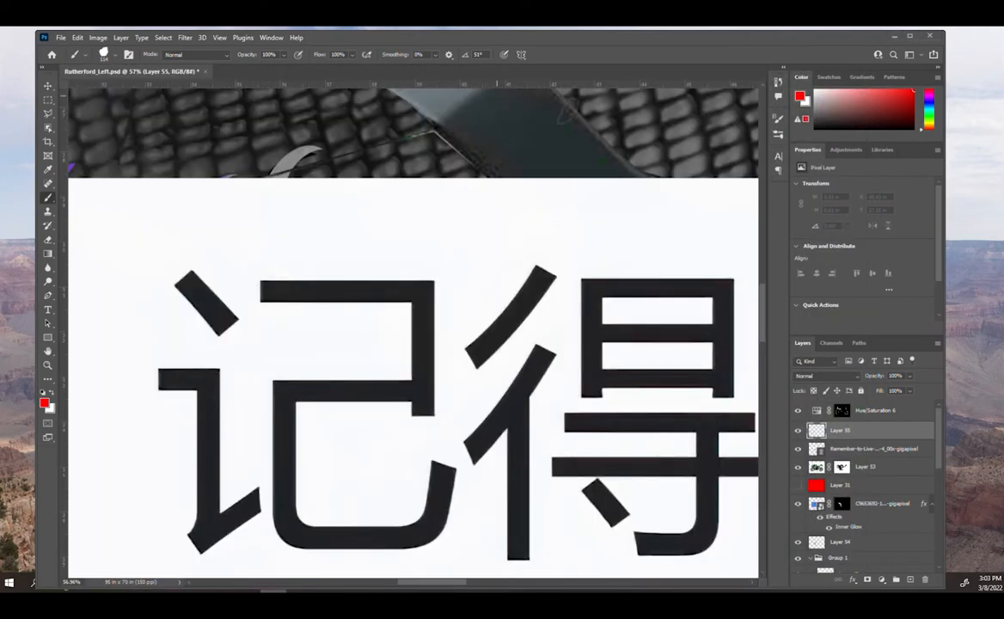
{"action": "double_click", "coordinate": [830, 37]}
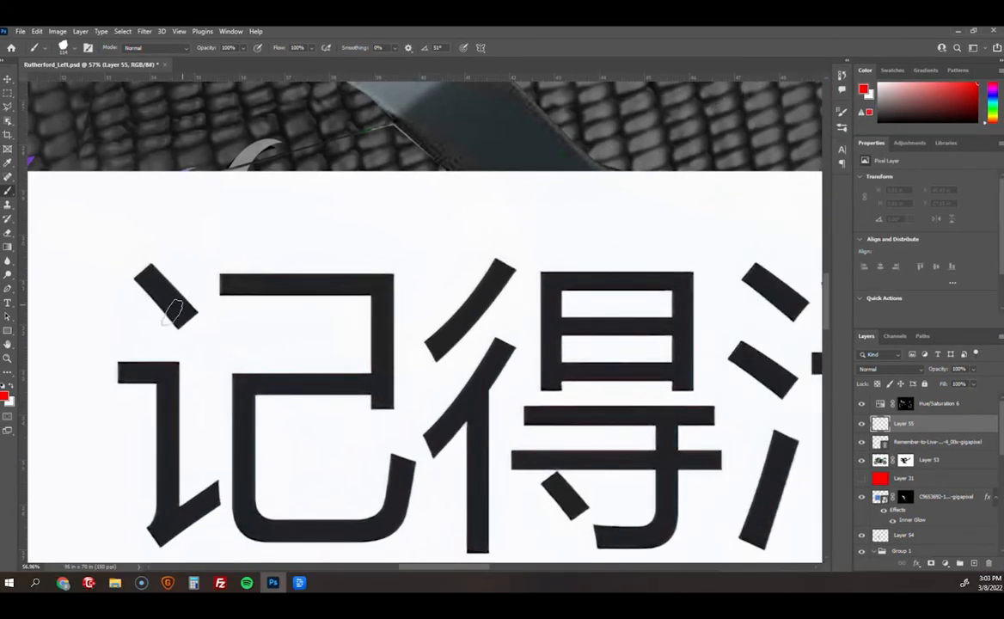
Review the brush's Shape Dynamics, tip shape and Transfer settings with two red test strokes on Layer 55, and undo both strokes
{"action": "left_click_drag", "start_coordinate": [144, 216], "coordinate": [197, 268]}
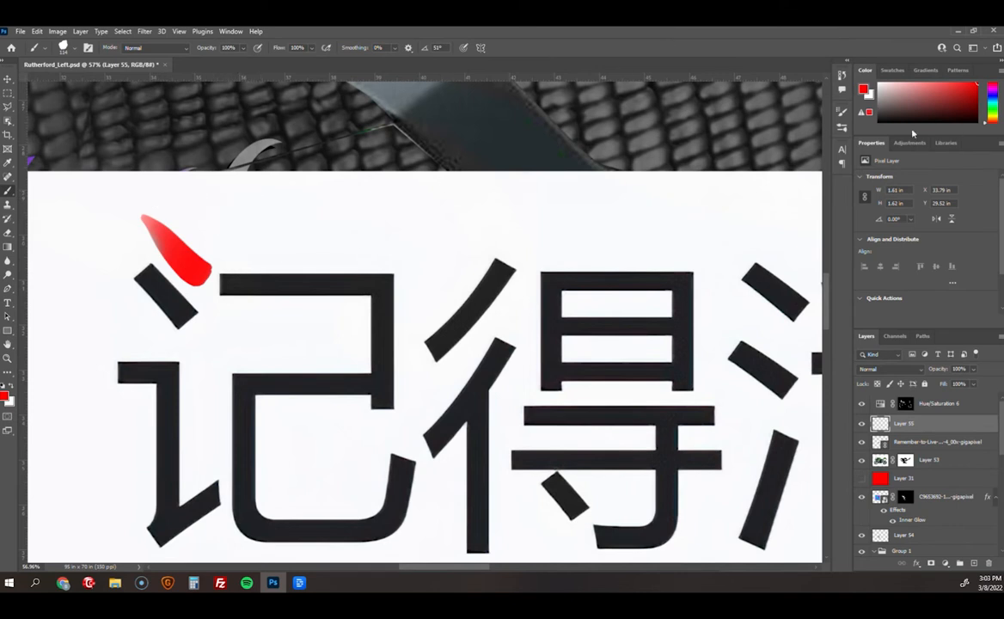
{"action": "left_click", "coordinate": [840, 115]}
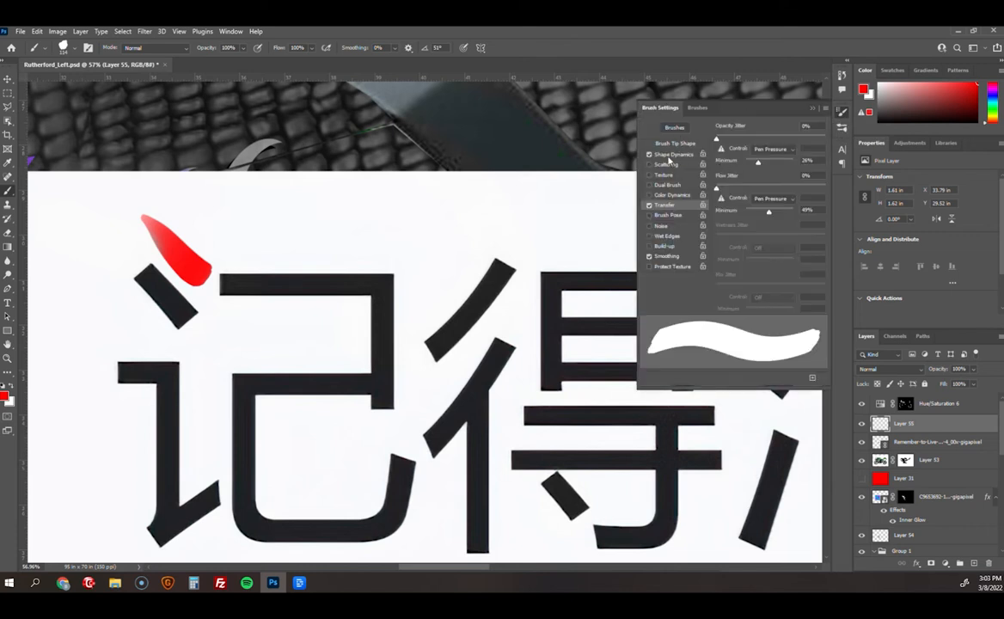
{"action": "left_click", "coordinate": [669, 156]}
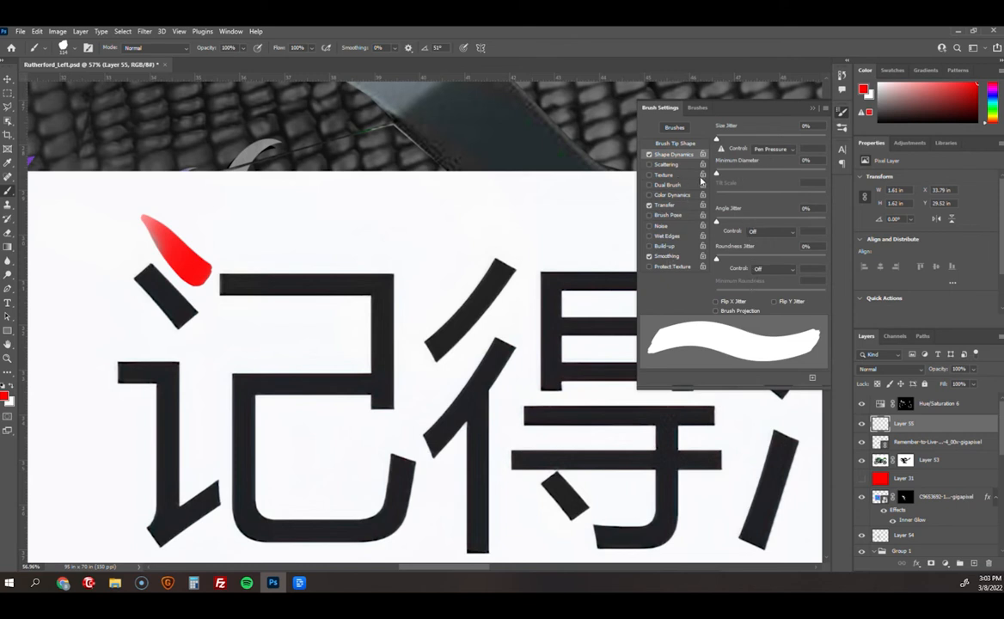
{"action": "left_click", "coordinate": [677, 145]}
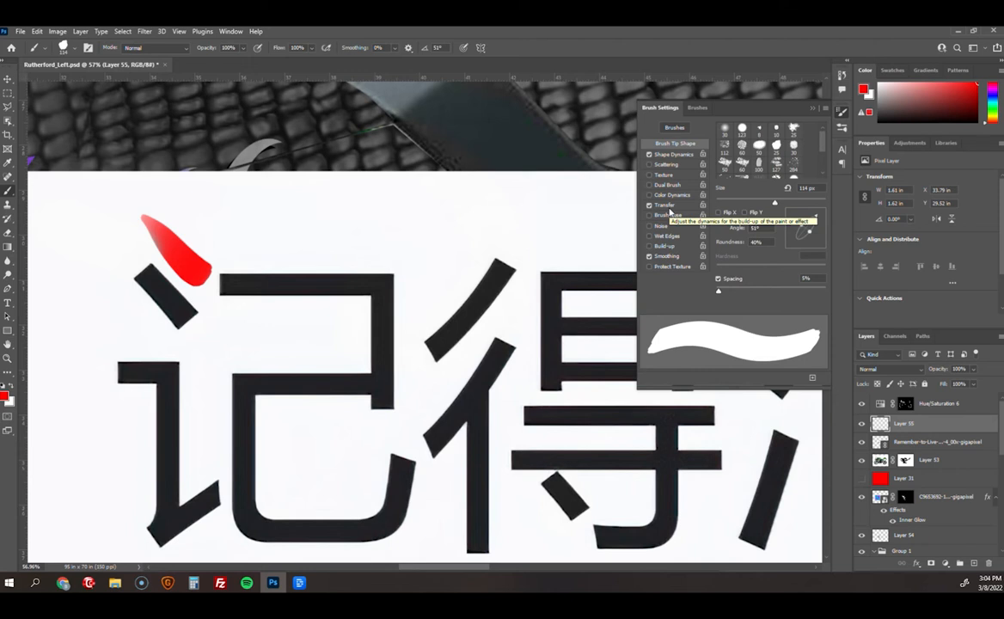
{"action": "left_click", "coordinate": [666, 206]}
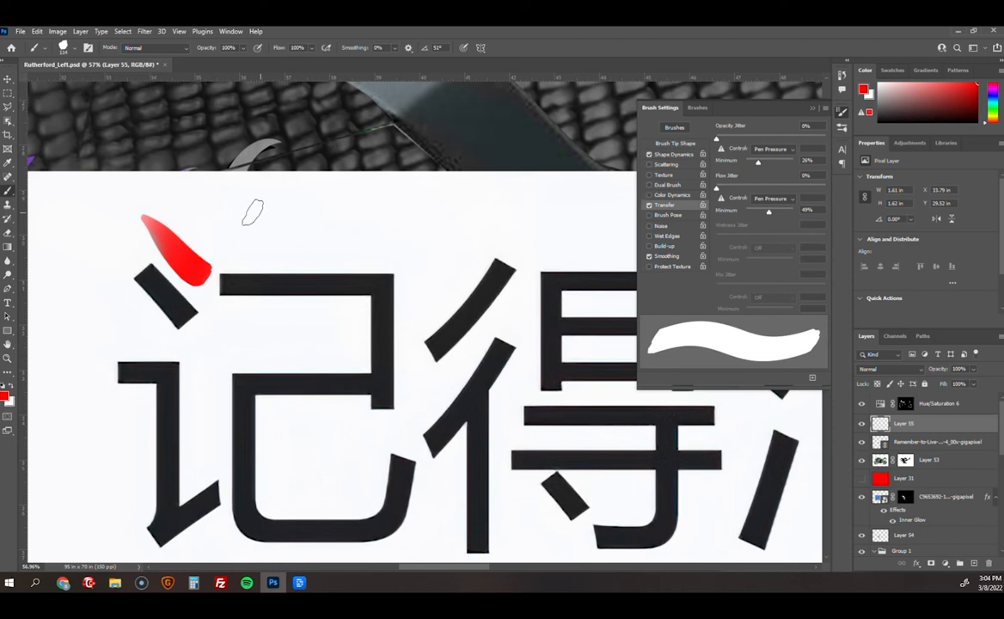
{"action": "left_click_drag", "start_coordinate": [259, 245], "coordinate": [344, 322]}
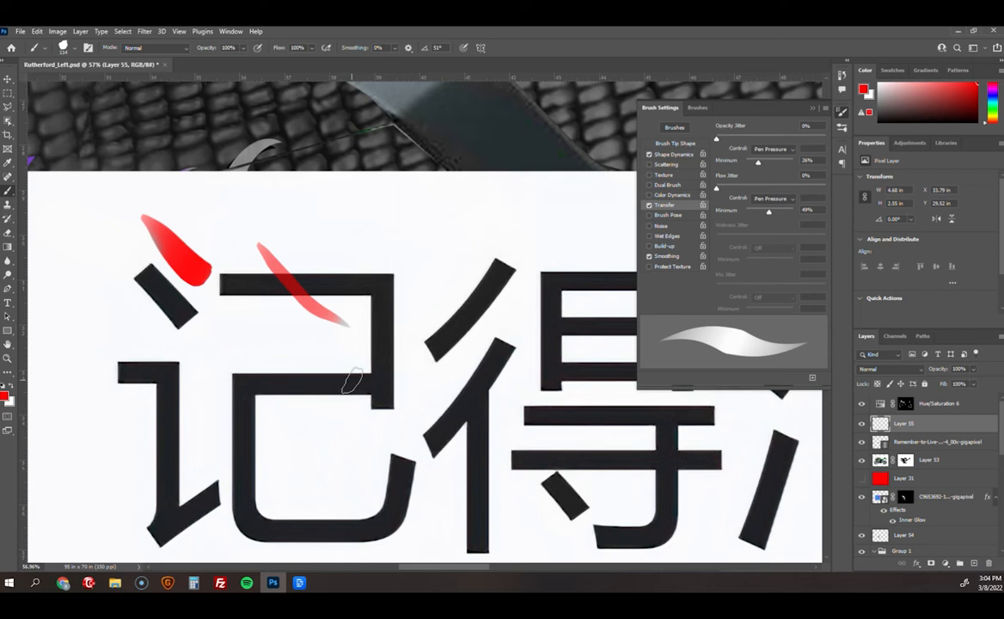
{"action": "key", "text": "ctrl+z"}
{"action": "key", "text": "ctrl+z"}
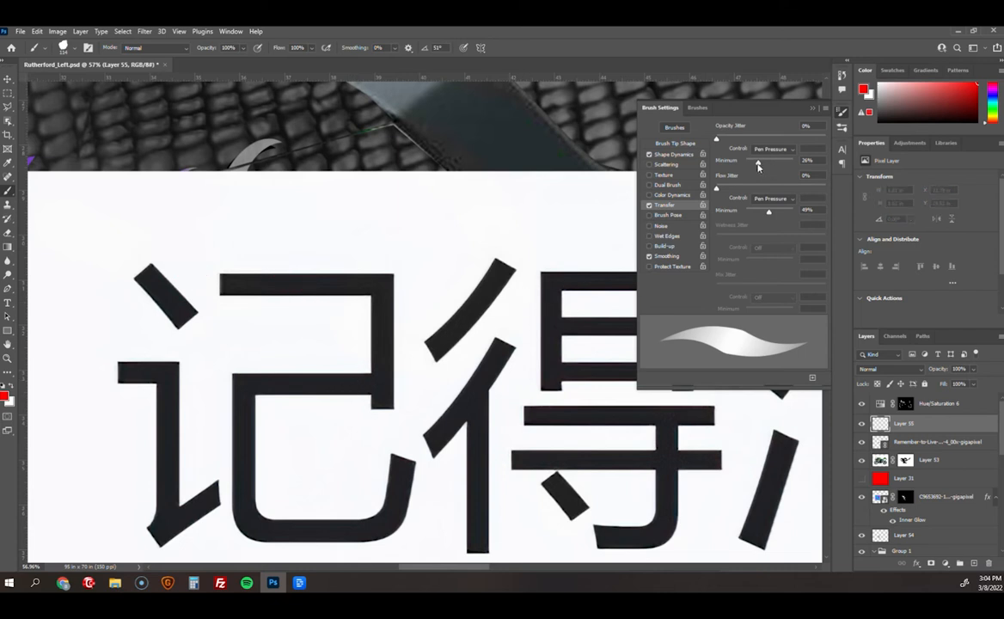
Adjust the brush's minimum opacity in the Transfer settings and try it with two red strokes over the first character, undoing both
{"action": "left_click_drag", "start_coordinate": [757, 163], "coordinate": [792, 161]}
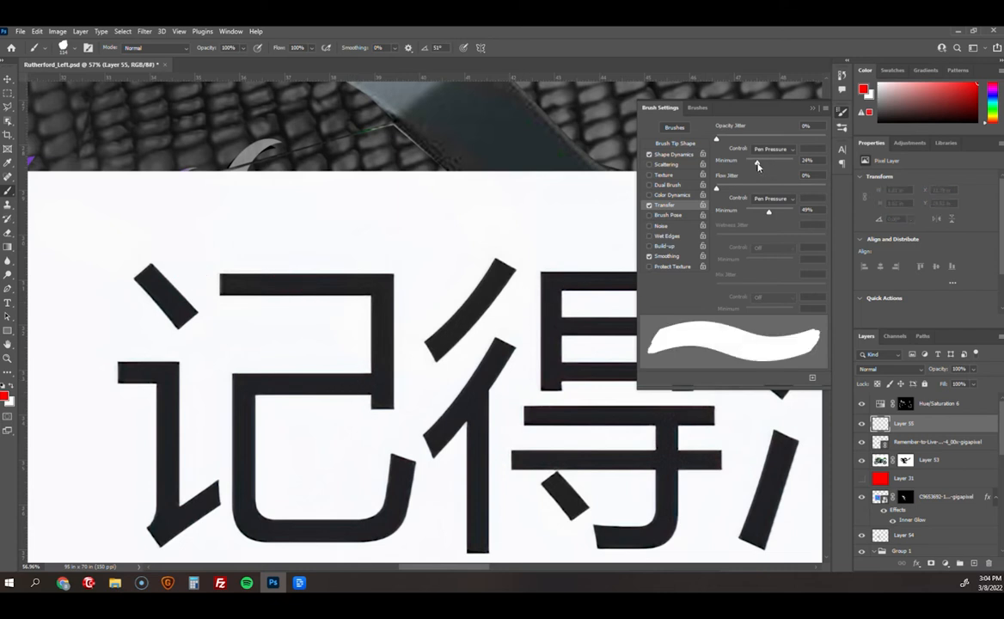
{"action": "left_click", "coordinate": [813, 112]}
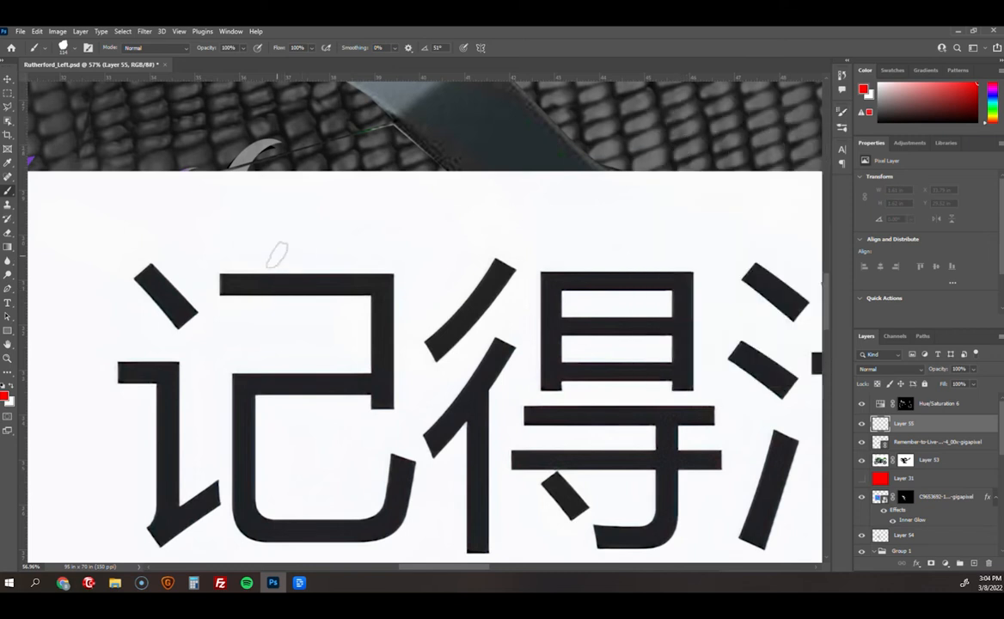
{"action": "mouse_move", "coordinate": [276, 246]}
{"action": "left_mouse_down"}
{"action": "mouse_move", "coordinate": [317, 276]}
{"action": "mouse_move", "coordinate": [338, 328]}
{"action": "left_mouse_up"}
{"action": "left_click_drag", "start_coordinate": [339, 249], "coordinate": [360, 317]}
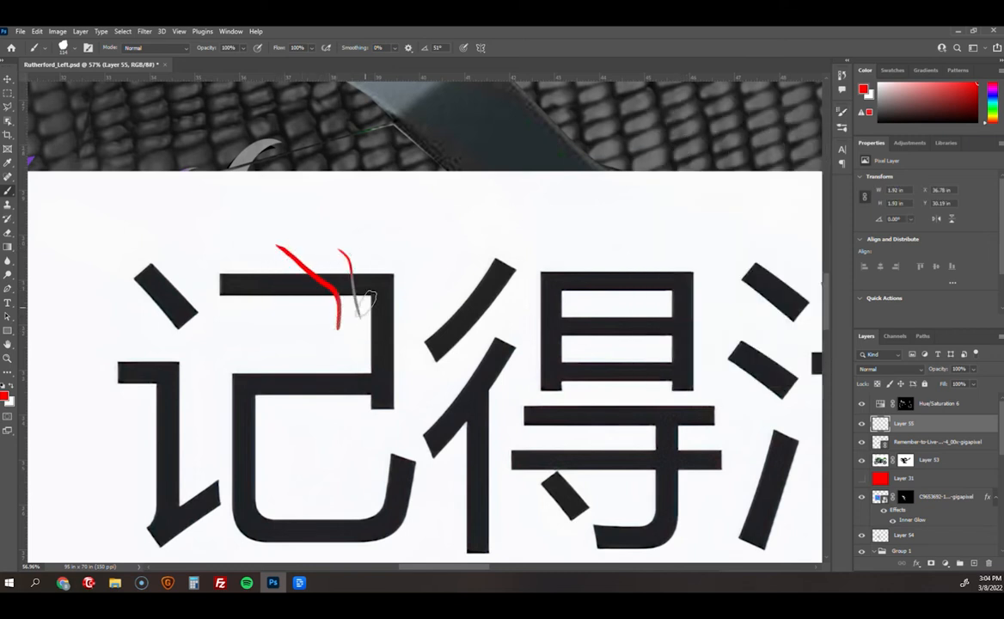
{"action": "key", "text": "ctrl+z"}
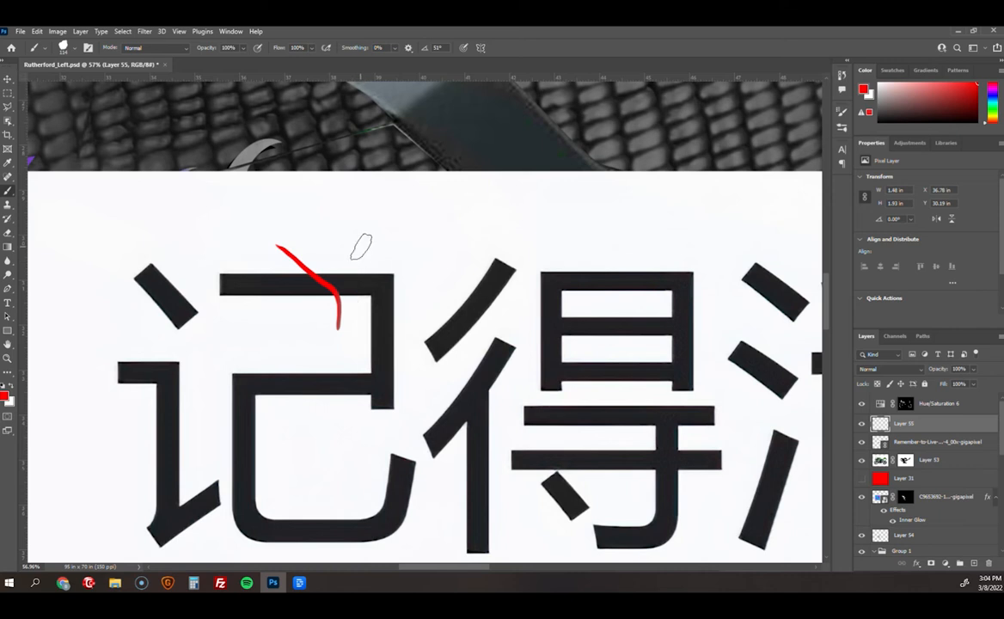
{"action": "key", "text": "ctrl+z"}
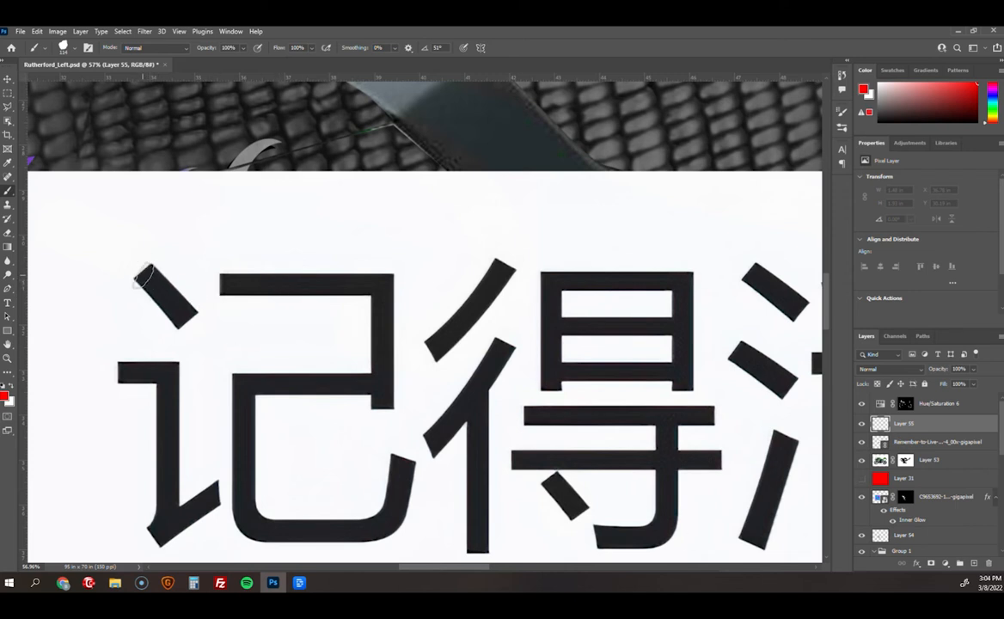
Trace the left part and upper strokes of the character 记 in red, and move Layer 55 above Hue/Saturation 6
{"action": "left_click_drag", "start_coordinate": [145, 275], "coordinate": [190, 315]}
{"action": "mouse_move", "coordinate": [119, 372]}
{"action": "left_mouse_down"}
{"action": "mouse_move", "coordinate": [169, 365]}
{"action": "mouse_move", "coordinate": [172, 527]}
{"action": "mouse_move", "coordinate": [150, 542]}
{"action": "mouse_move", "coordinate": [216, 488]}
{"action": "left_mouse_up"}
{"action": "mouse_move", "coordinate": [226, 281]}
{"action": "left_mouse_down"}
{"action": "mouse_move", "coordinate": [393, 275]}
{"action": "mouse_move", "coordinate": [373, 403]}
{"action": "mouse_move", "coordinate": [273, 379]}
{"action": "mouse_move", "coordinate": [238, 382]}
{"action": "left_mouse_up"}
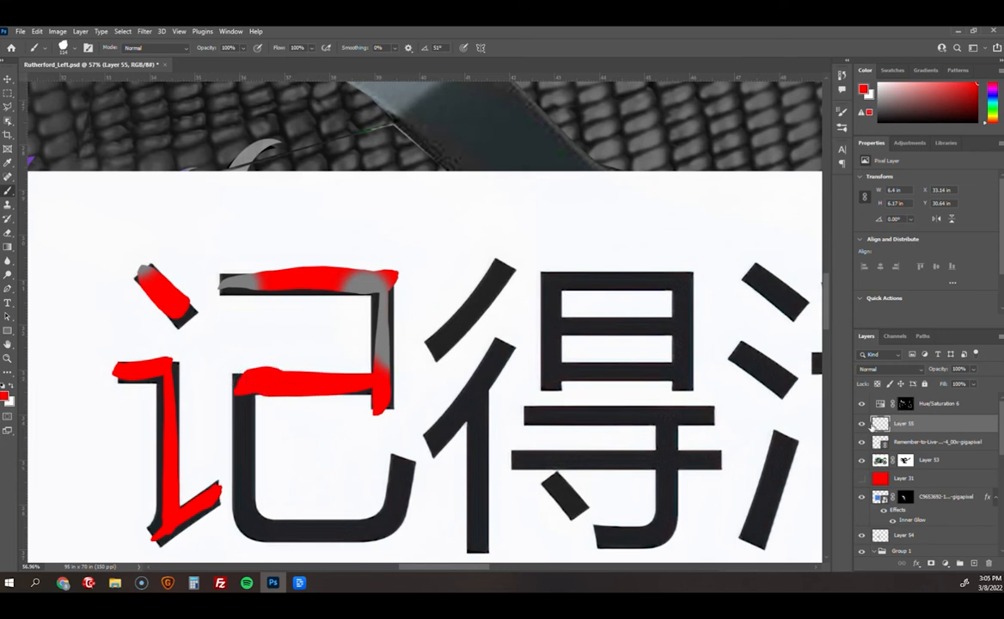
{"action": "mouse_move", "coordinate": [872, 423]}
{"action": "left_mouse_down"}
{"action": "mouse_move", "coordinate": [877, 372]}
{"action": "mouse_move", "coordinate": [876, 383]}
{"action": "left_mouse_up"}
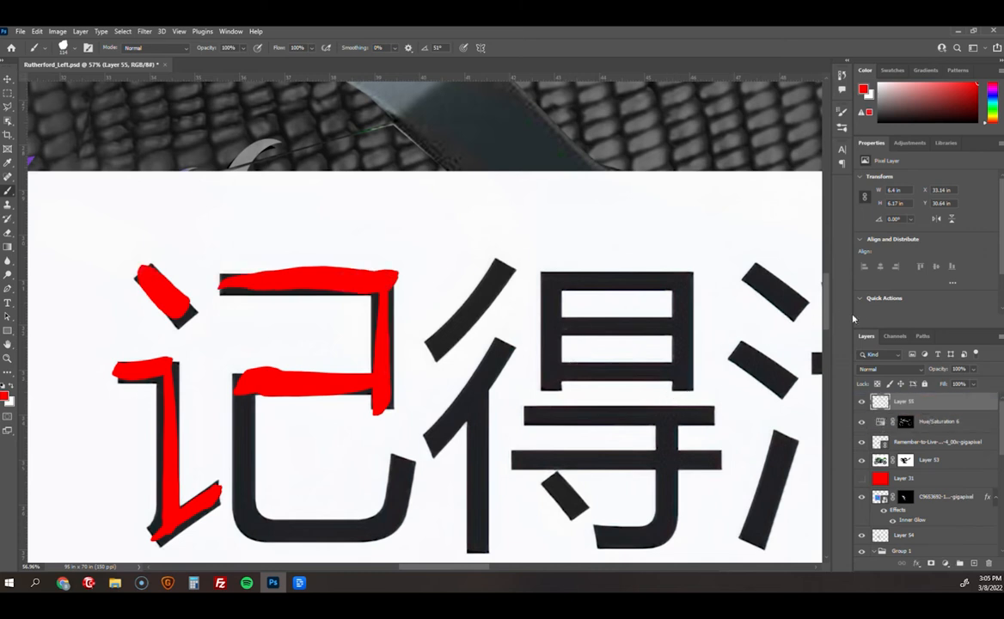
Paint the lower hook of 记 in red, replacing the first rounded attempt with a more angular stroke
{"action": "scroll", "coordinate": [828, 308], "scroll_direction": "down", "scroll_amount": 1}
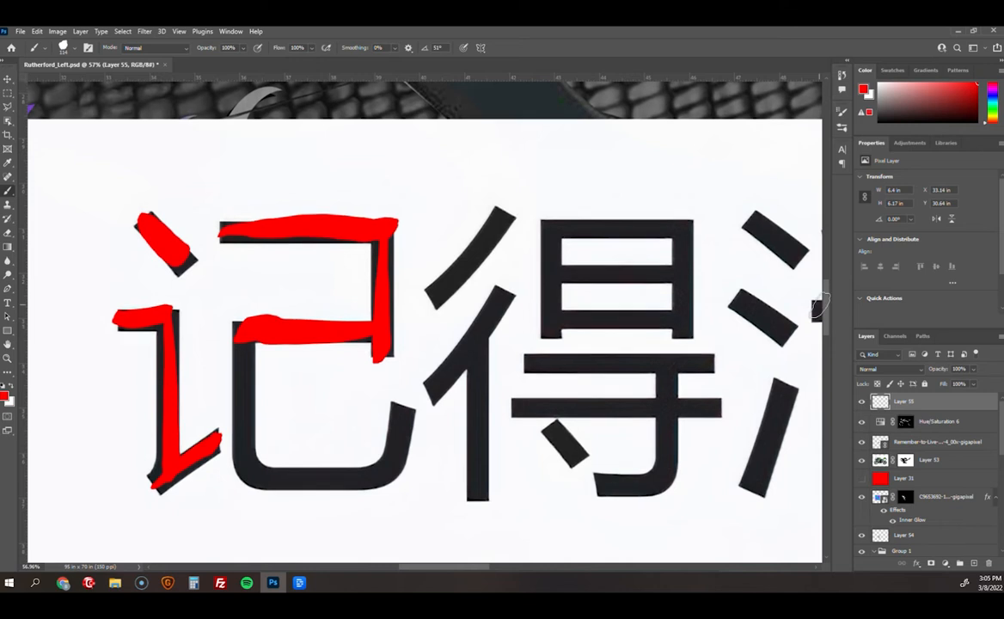
{"action": "mouse_move", "coordinate": [241, 323]}
{"action": "left_mouse_down"}
{"action": "mouse_move", "coordinate": [244, 442]}
{"action": "mouse_move", "coordinate": [352, 468]}
{"action": "mouse_move", "coordinate": [397, 370]}
{"action": "left_mouse_up"}
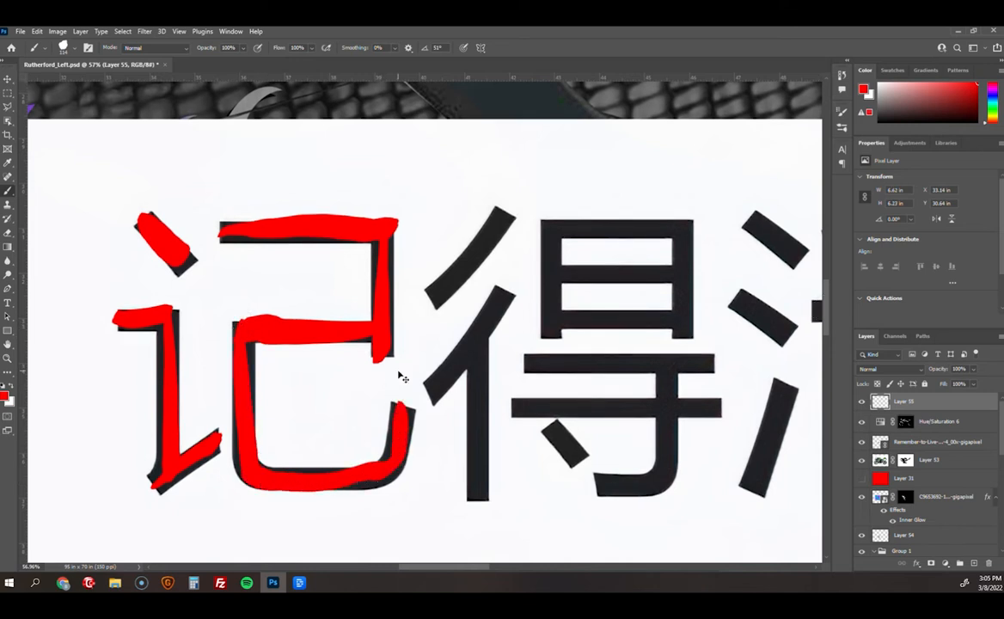
{"action": "key", "text": "ctrl+z"}
{"action": "mouse_move", "coordinate": [236, 331]}
{"action": "left_mouse_down"}
{"action": "mouse_move", "coordinate": [242, 491]}
{"action": "mouse_move", "coordinate": [249, 485]}
{"action": "mouse_move", "coordinate": [234, 492]}
{"action": "mouse_move", "coordinate": [380, 458]}
{"action": "mouse_move", "coordinate": [390, 469]}
{"action": "mouse_move", "coordinate": [407, 402]}
{"action": "left_mouse_up"}
Trace the two slanted strokes and the vertical of the left radical of 得 in red
{"action": "left_click_drag", "start_coordinate": [429, 302], "coordinate": [501, 215]}
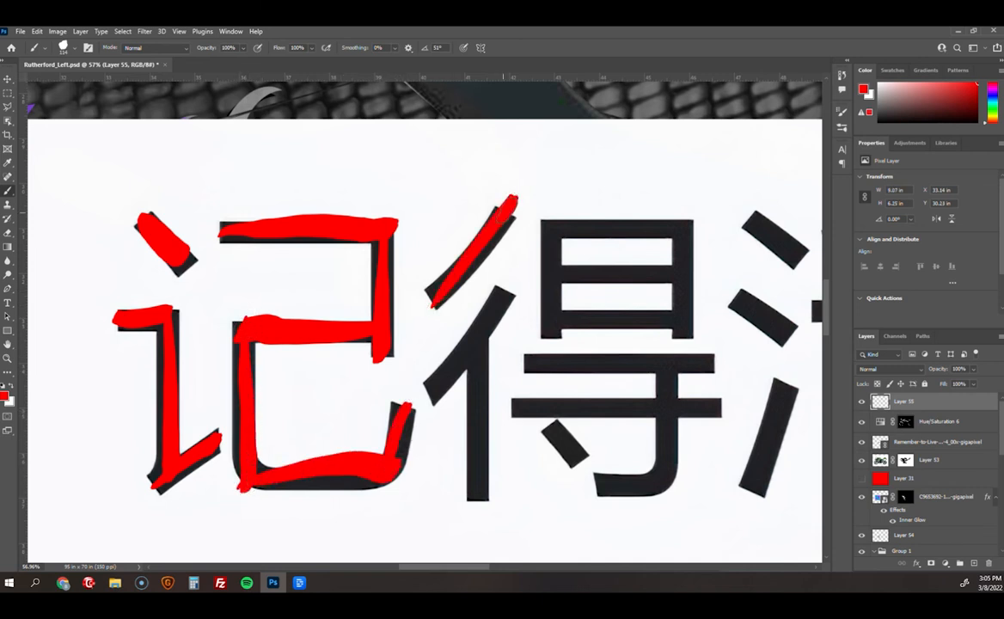
{"action": "left_click_drag", "start_coordinate": [433, 387], "coordinate": [507, 294]}
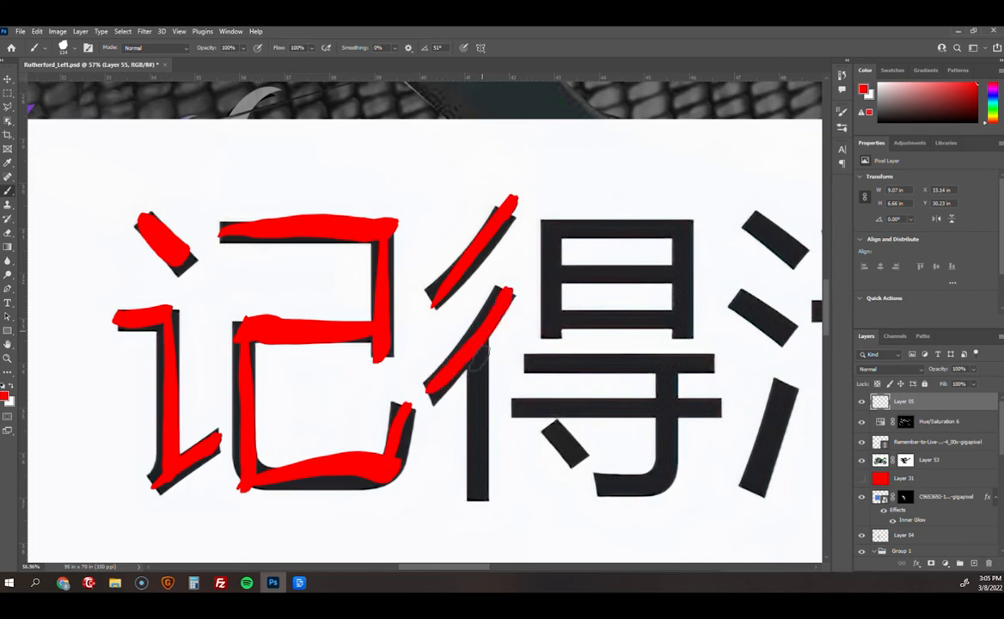
{"action": "left_click_drag", "start_coordinate": [480, 353], "coordinate": [478, 484]}
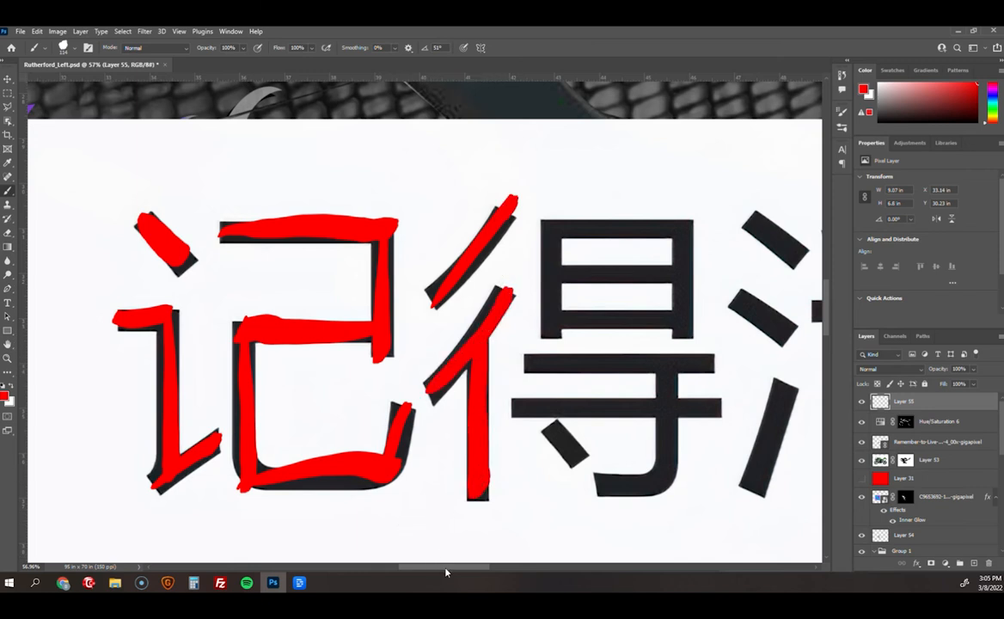
Trace the right half of 得 in red, covering the upper box, the two long horizontals, the hook and the short dot
{"action": "left_click_drag", "start_coordinate": [446, 568], "coordinate": [482, 580]}
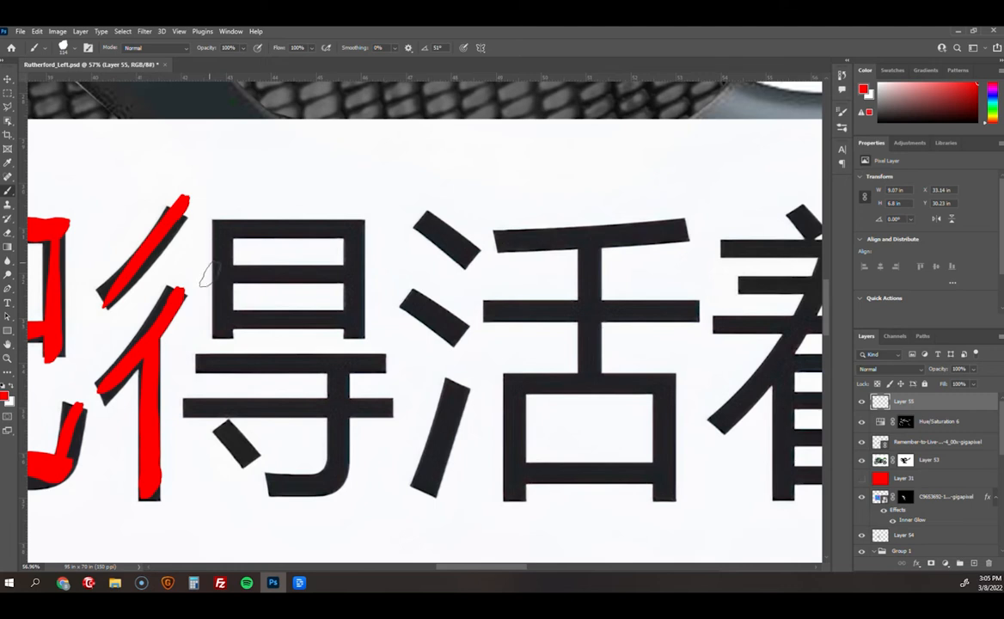
{"action": "mouse_move", "coordinate": [220, 333]}
{"action": "left_mouse_down"}
{"action": "mouse_move", "coordinate": [226, 281]}
{"action": "mouse_move", "coordinate": [218, 225]}
{"action": "mouse_move", "coordinate": [357, 209]}
{"action": "mouse_move", "coordinate": [352, 333]}
{"action": "left_mouse_up"}
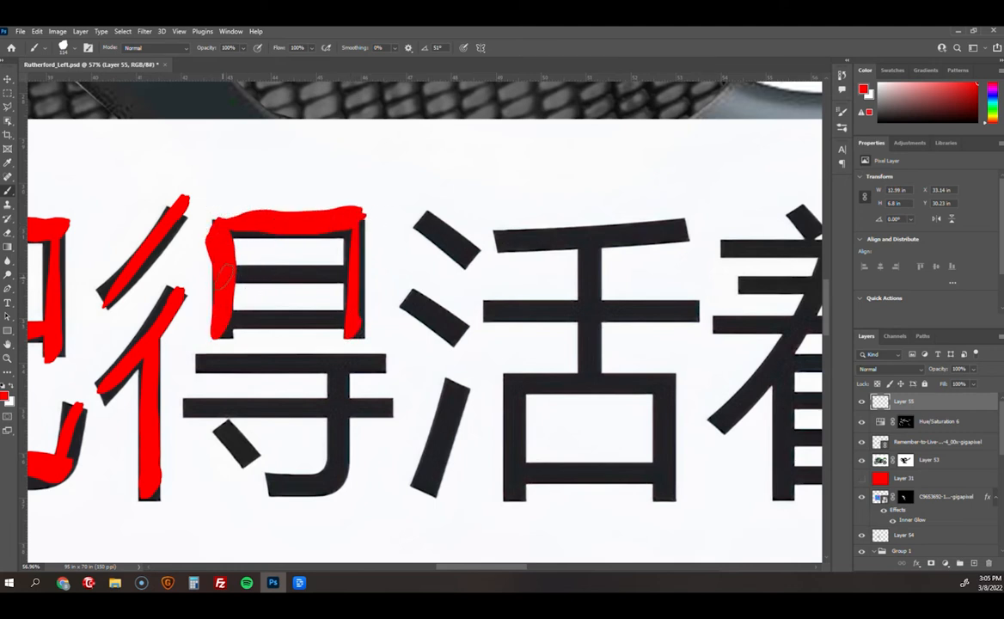
{"action": "mouse_move", "coordinate": [222, 273]}
{"action": "left_mouse_down"}
{"action": "mouse_move", "coordinate": [310, 266]}
{"action": "mouse_move", "coordinate": [352, 272]}
{"action": "left_mouse_up"}
{"action": "left_click_drag", "start_coordinate": [215, 327], "coordinate": [365, 309]}
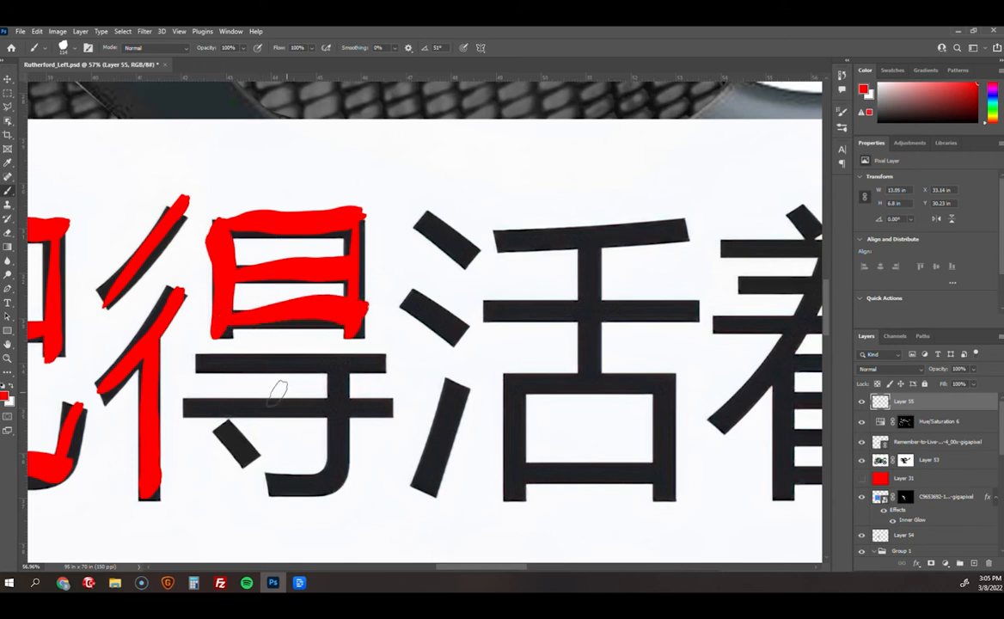
{"action": "left_click_drag", "start_coordinate": [197, 361], "coordinate": [397, 359]}
{"action": "left_click_drag", "start_coordinate": [183, 405], "coordinate": [383, 396]}
{"action": "mouse_move", "coordinate": [342, 365]}
{"action": "left_mouse_down"}
{"action": "mouse_move", "coordinate": [333, 480]}
{"action": "mouse_move", "coordinate": [290, 495]}
{"action": "left_mouse_up"}
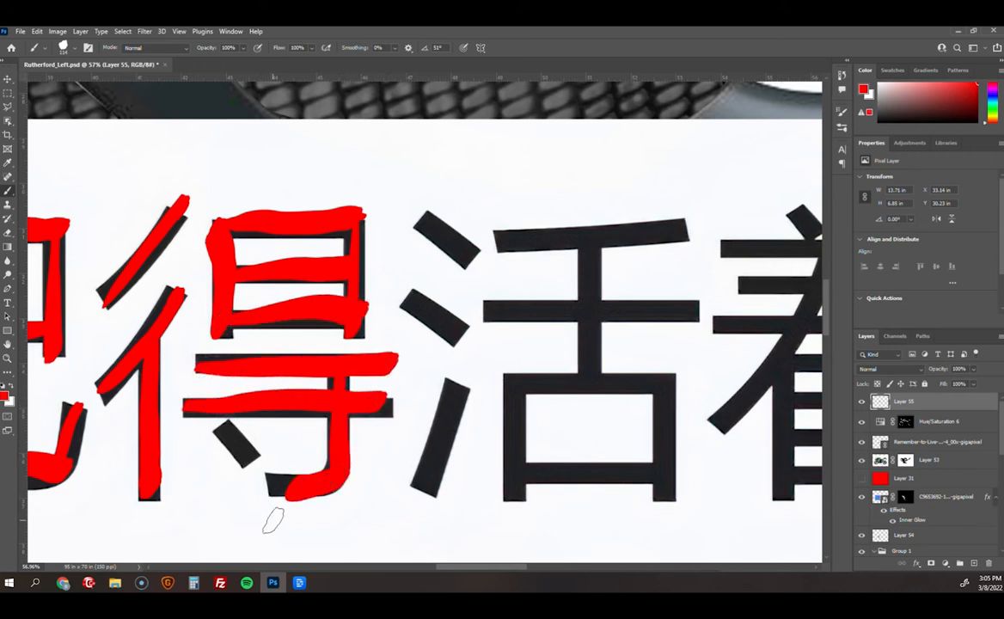
{"action": "left_click_drag", "start_coordinate": [222, 423], "coordinate": [252, 455]}
Trace the three short strokes of the left water radical of 活 in red
{"action": "left_click_drag", "start_coordinate": [419, 218], "coordinate": [473, 257]}
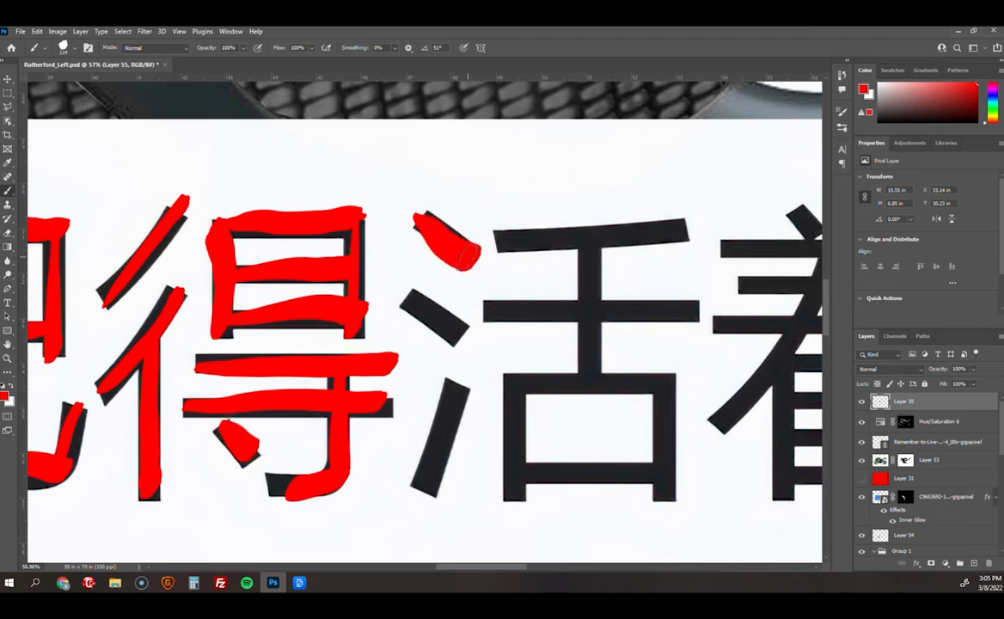
{"action": "left_click_drag", "start_coordinate": [407, 294], "coordinate": [447, 343]}
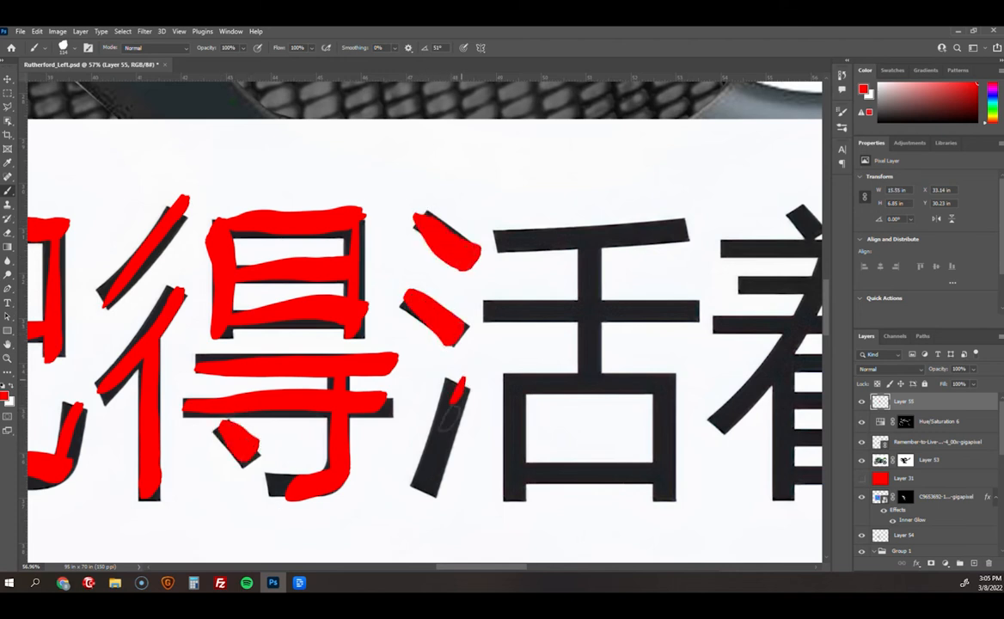
{"action": "left_click_drag", "start_coordinate": [421, 492], "coordinate": [464, 380]}
Trace the right part of 活 in red, covering the two long horizontals, the central vertical and the lower box
{"action": "left_click_drag", "start_coordinate": [501, 239], "coordinate": [692, 219]}
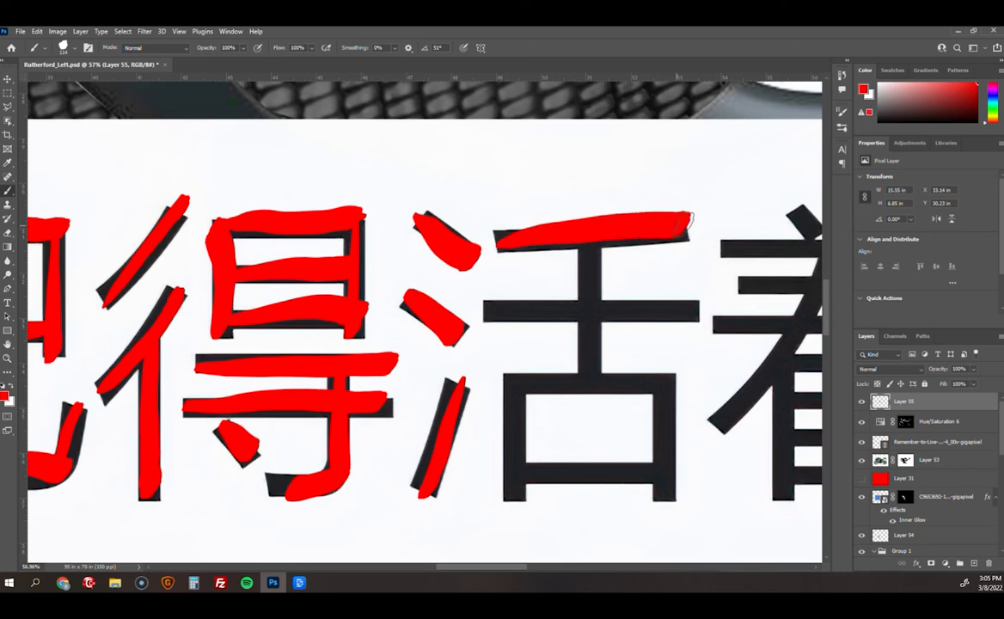
{"action": "mouse_move", "coordinate": [488, 316]}
{"action": "left_mouse_down"}
{"action": "mouse_move", "coordinate": [573, 296]}
{"action": "mouse_move", "coordinate": [696, 303]}
{"action": "left_mouse_up"}
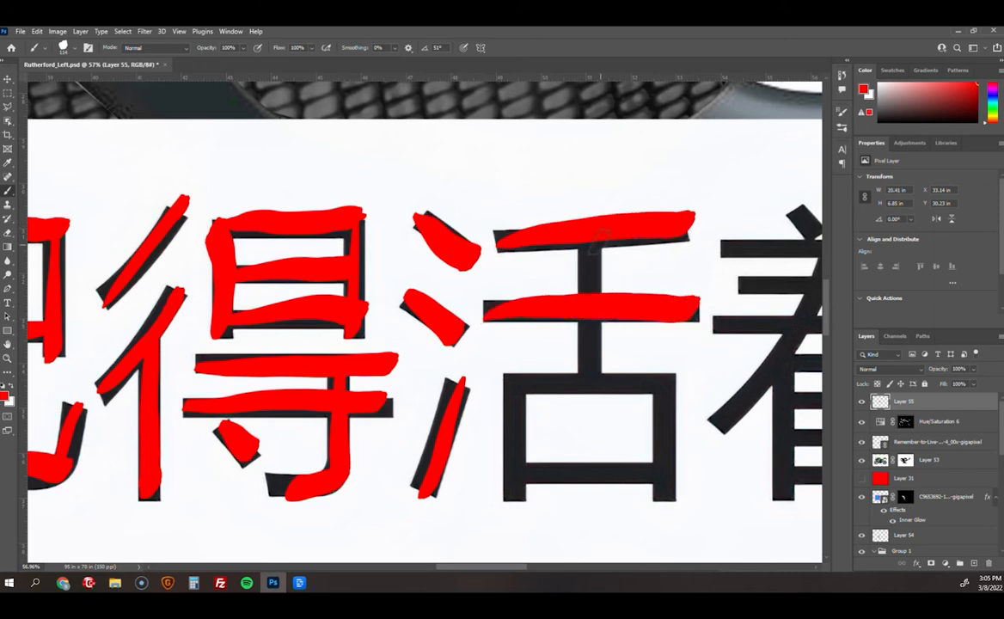
{"action": "mouse_move", "coordinate": [593, 251]}
{"action": "left_mouse_down"}
{"action": "mouse_move", "coordinate": [578, 295]}
{"action": "mouse_move", "coordinate": [590, 393]}
{"action": "left_mouse_up"}
{"action": "mouse_move", "coordinate": [516, 494]}
{"action": "left_mouse_down"}
{"action": "mouse_move", "coordinate": [524, 384]}
{"action": "mouse_move", "coordinate": [524, 403]}
{"action": "mouse_move", "coordinate": [521, 390]}
{"action": "mouse_move", "coordinate": [672, 373]}
{"action": "mouse_move", "coordinate": [660, 504]}
{"action": "left_mouse_up"}
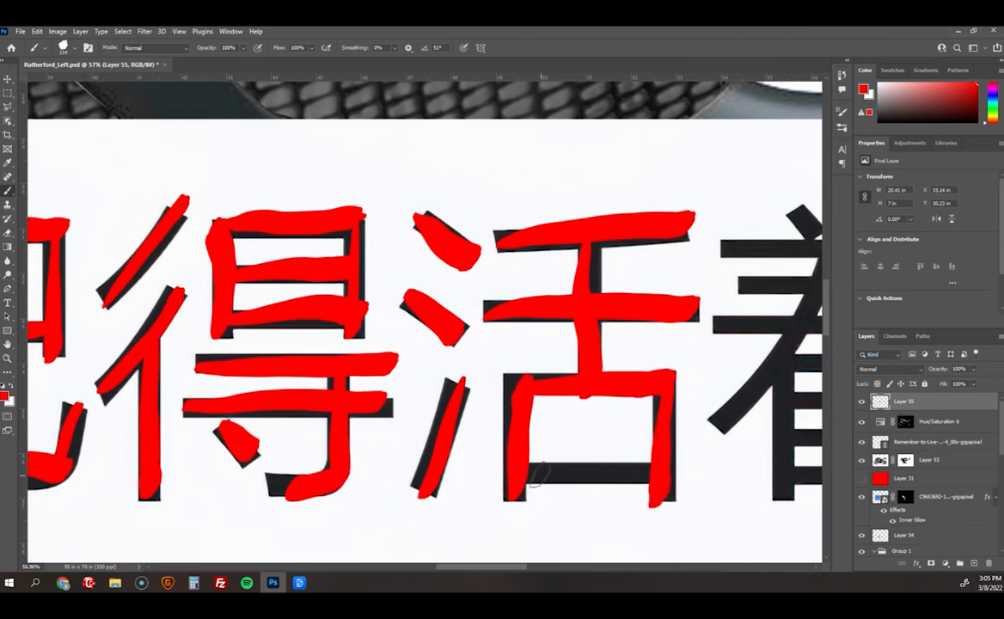
{"action": "left_click_drag", "start_coordinate": [526, 475], "coordinate": [644, 466]}
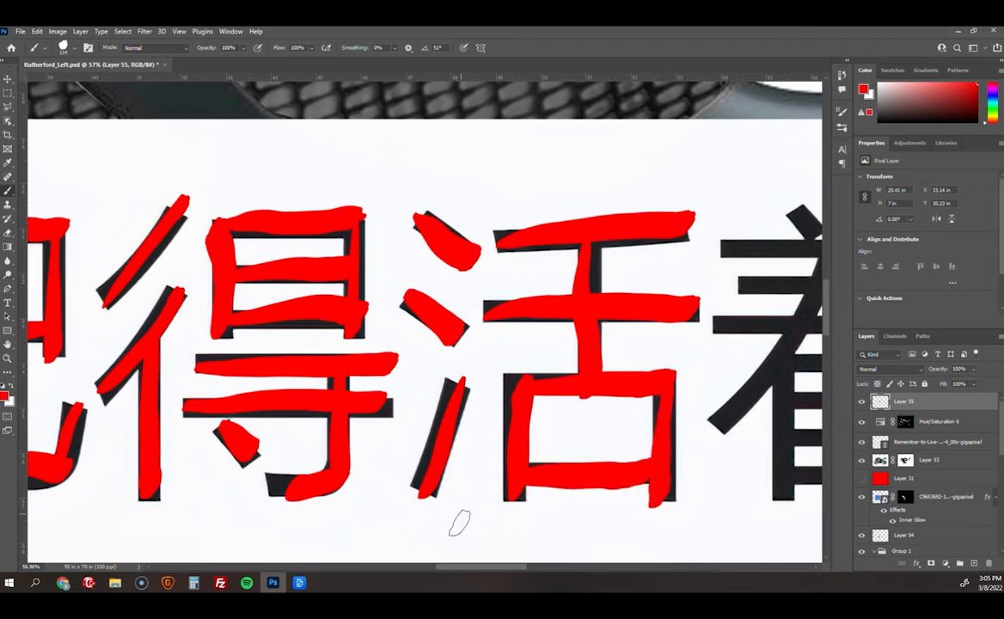
Trace the upper part of 着 in red, covering the two short top strokes, the three horizontals and the long diagonal
{"action": "left_click_drag", "start_coordinate": [505, 567], "coordinate": [555, 572]}
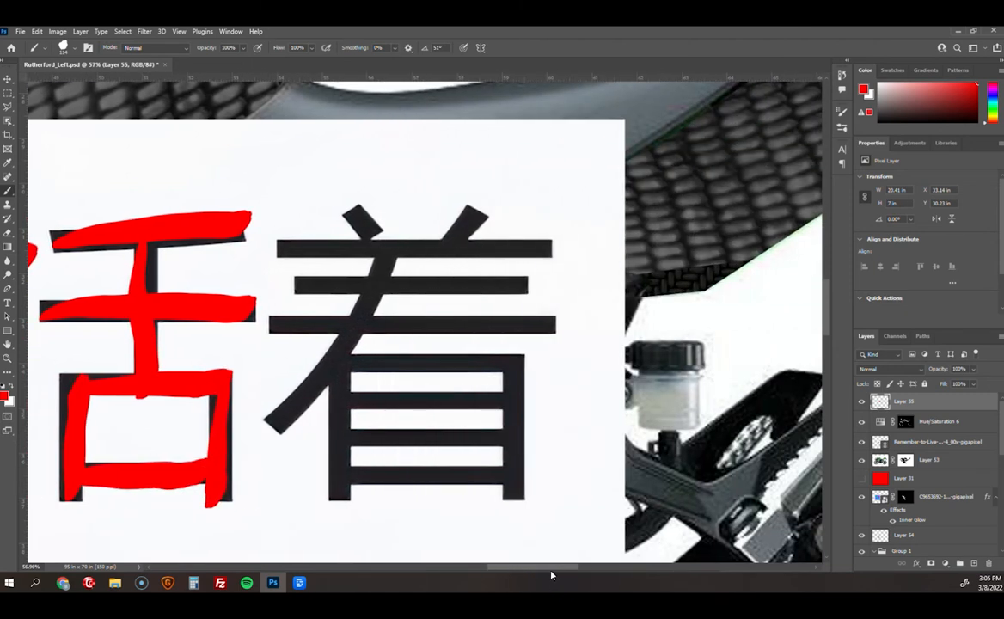
{"action": "left_click_drag", "start_coordinate": [348, 225], "coordinate": [371, 230]}
{"action": "left_click_drag", "start_coordinate": [477, 206], "coordinate": [447, 240]}
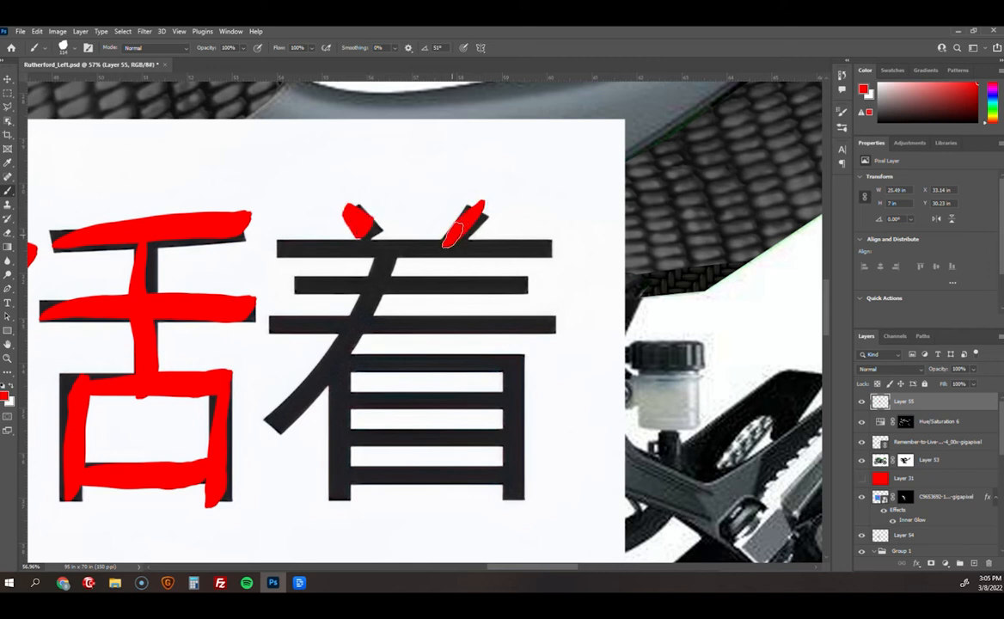
{"action": "left_click_drag", "start_coordinate": [277, 251], "coordinate": [555, 248]}
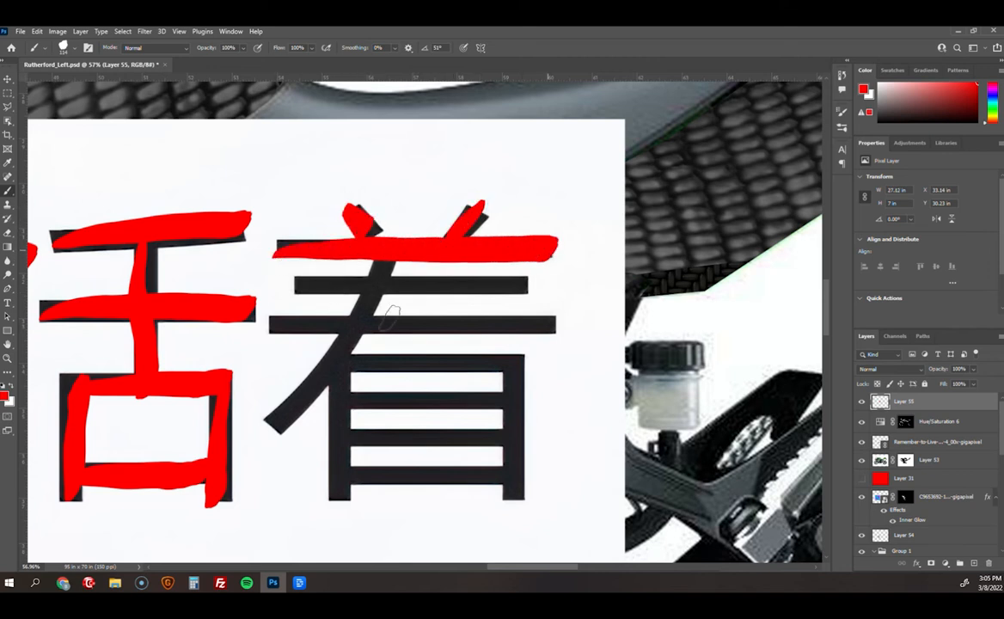
{"action": "mouse_move", "coordinate": [269, 428]}
{"action": "left_mouse_down"}
{"action": "mouse_move", "coordinate": [359, 324]}
{"action": "mouse_move", "coordinate": [390, 256]}
{"action": "mouse_move", "coordinate": [299, 282]}
{"action": "mouse_move", "coordinate": [526, 284]}
{"action": "left_mouse_up"}
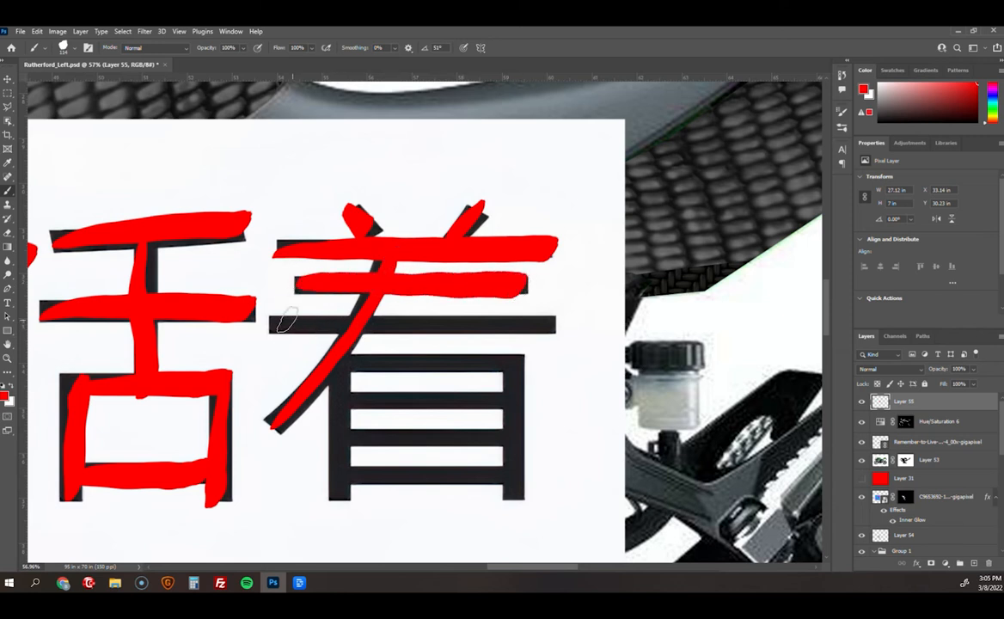
{"action": "left_click_drag", "start_coordinate": [276, 325], "coordinate": [556, 324]}
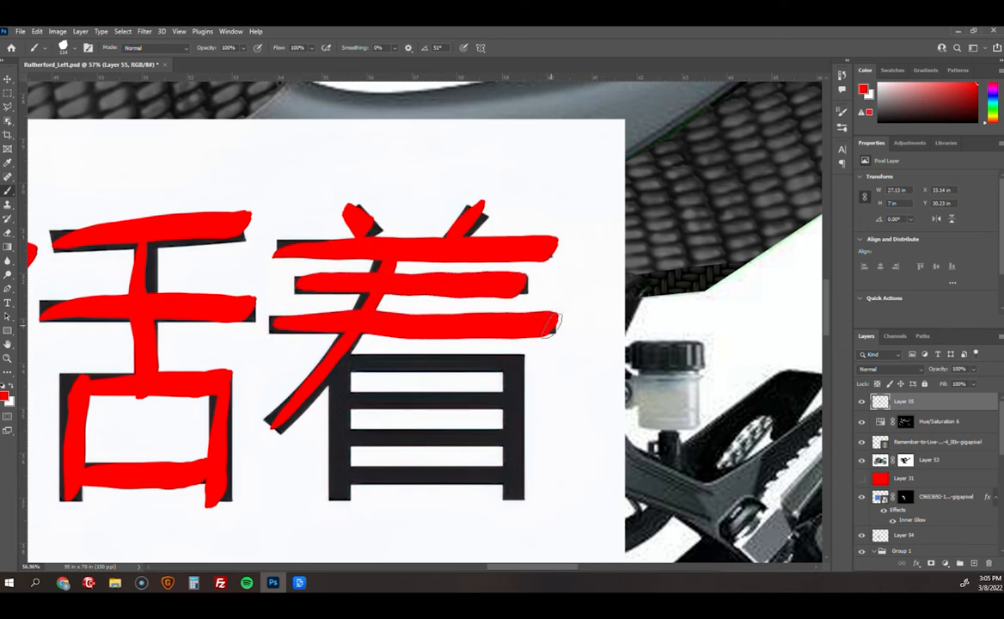
Trace the lower box of 着 in red, covering its outline, the two inner horizontals and the base stroke
{"action": "mouse_move", "coordinate": [335, 483]}
{"action": "left_mouse_down"}
{"action": "mouse_move", "coordinate": [349, 387]}
{"action": "mouse_move", "coordinate": [338, 361]}
{"action": "mouse_move", "coordinate": [402, 352]}
{"action": "mouse_move", "coordinate": [524, 354]}
{"action": "mouse_move", "coordinate": [507, 487]}
{"action": "left_mouse_up"}
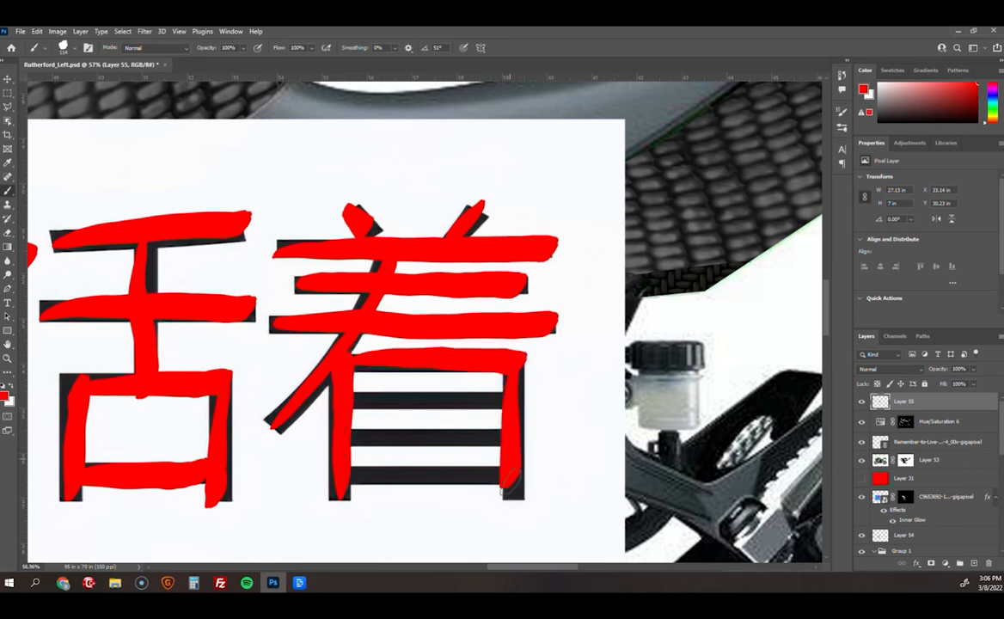
{"action": "left_click_drag", "start_coordinate": [348, 394], "coordinate": [487, 401]}
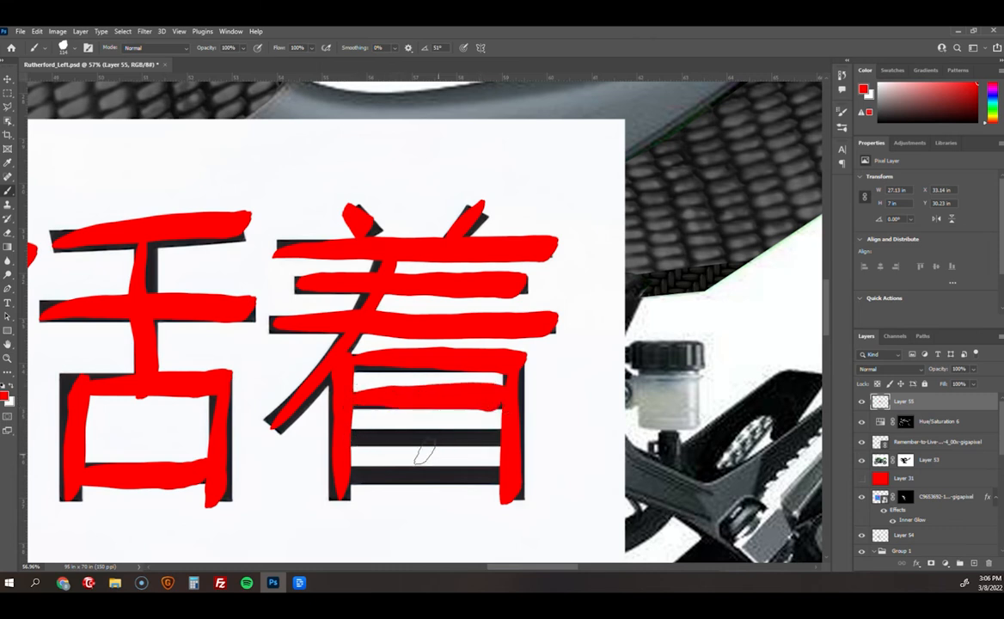
{"action": "left_click_drag", "start_coordinate": [348, 438], "coordinate": [506, 428]}
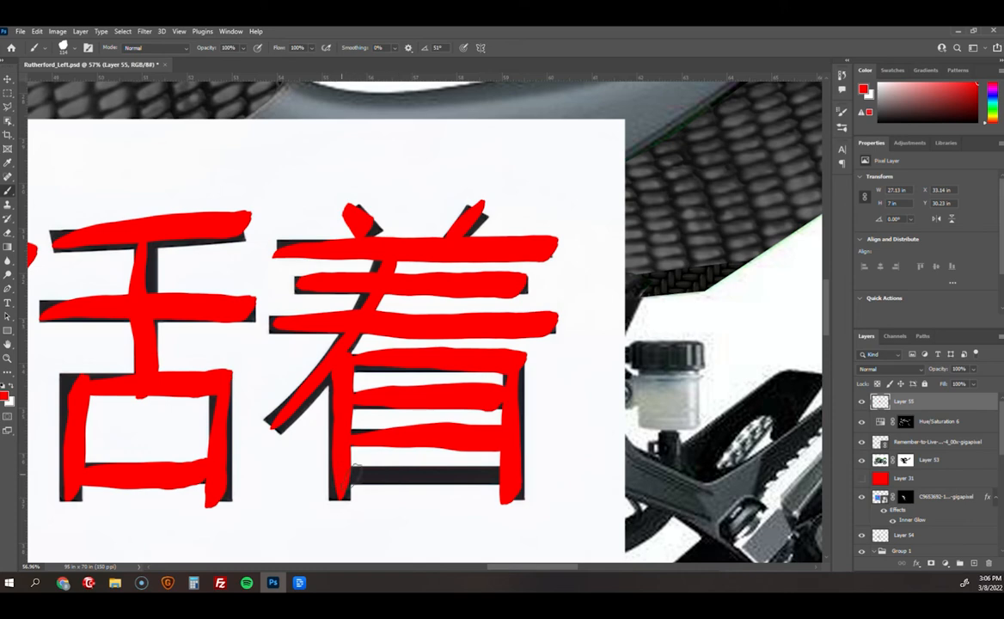
{"action": "left_click_drag", "start_coordinate": [346, 483], "coordinate": [526, 488]}
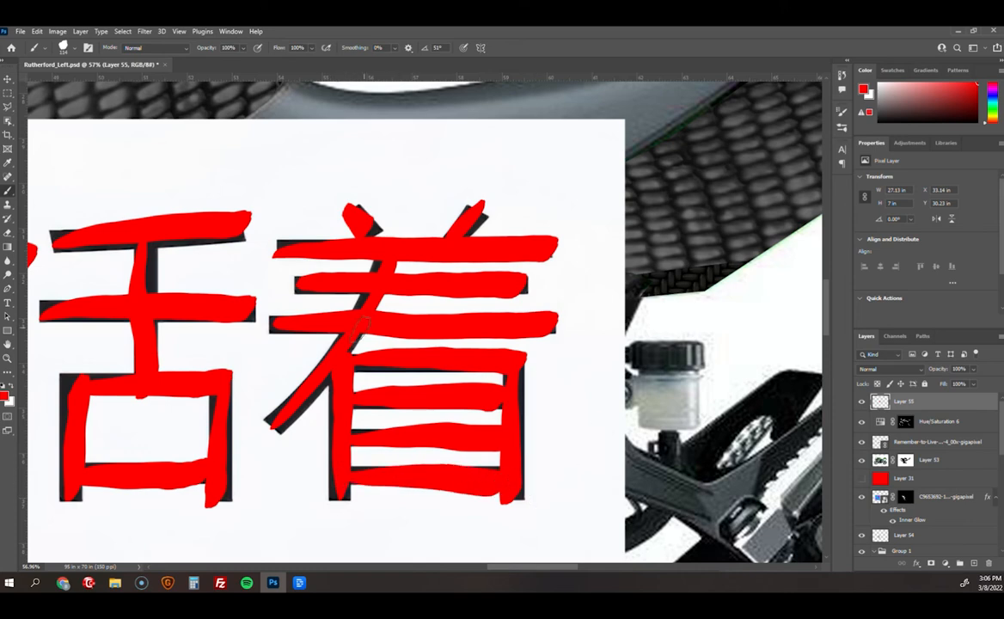
Undo the lower hook of 记, try repainting it as one rounded stroke, and undo that attempt
{"action": "scroll", "coordinate": [301, 309], "scroll_direction": "down", "scroll_amount": 2}
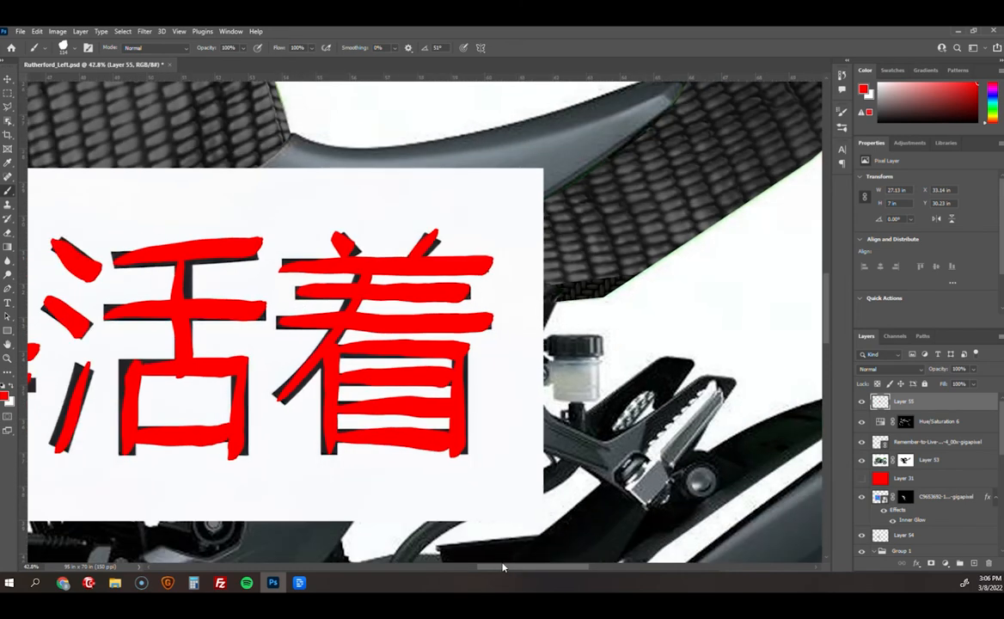
{"action": "left_click_drag", "start_coordinate": [505, 570], "coordinate": [464, 572]}
{"action": "scroll", "coordinate": [464, 571], "scroll_direction": "down", "scroll_amount": 2}
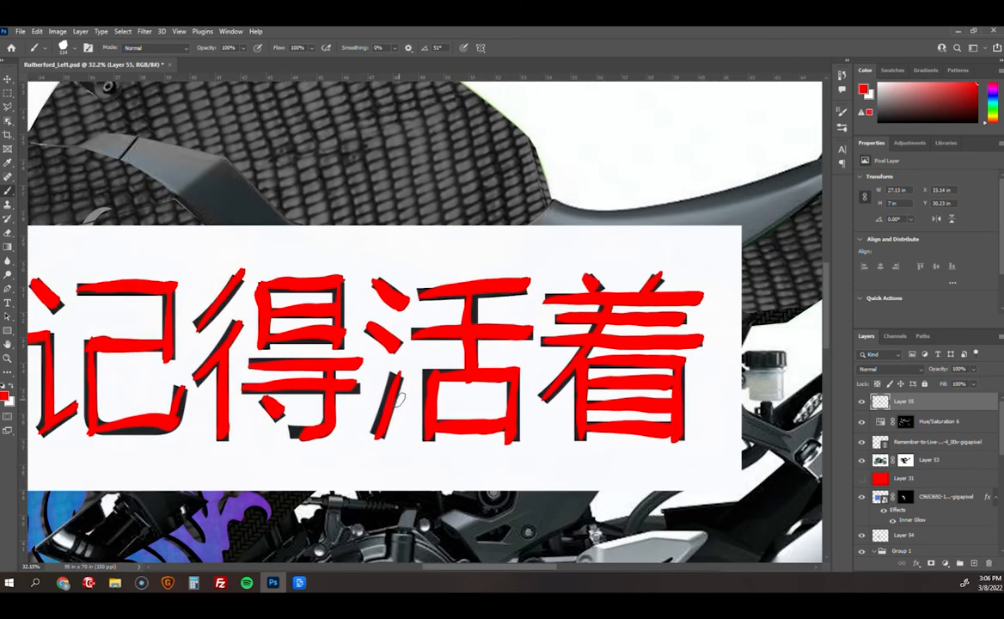
{"action": "left_click_drag", "start_coordinate": [501, 571], "coordinate": [472, 559]}
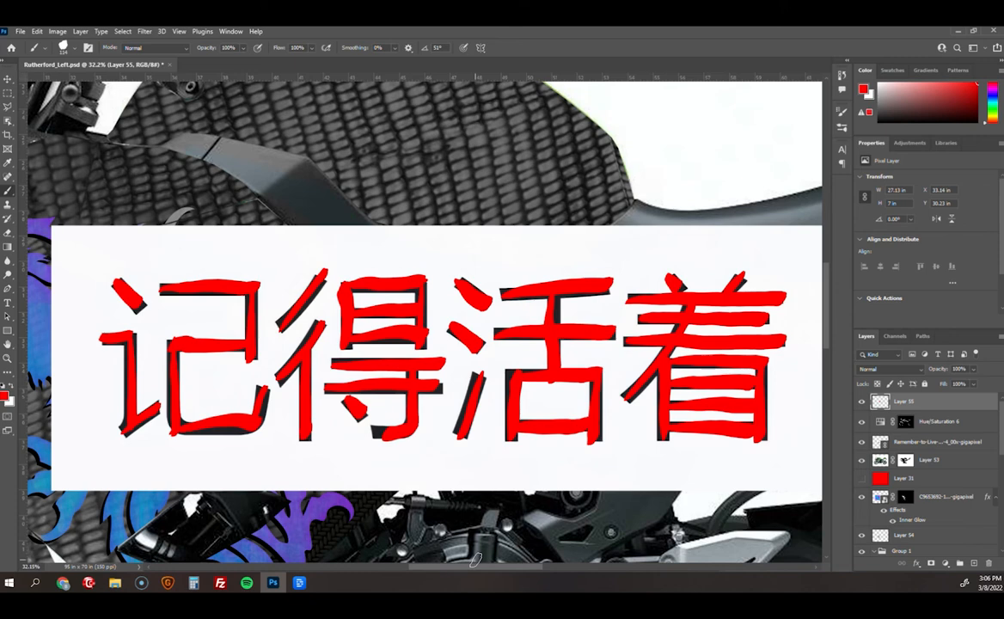
{"action": "key", "text": "ctrl+z"}
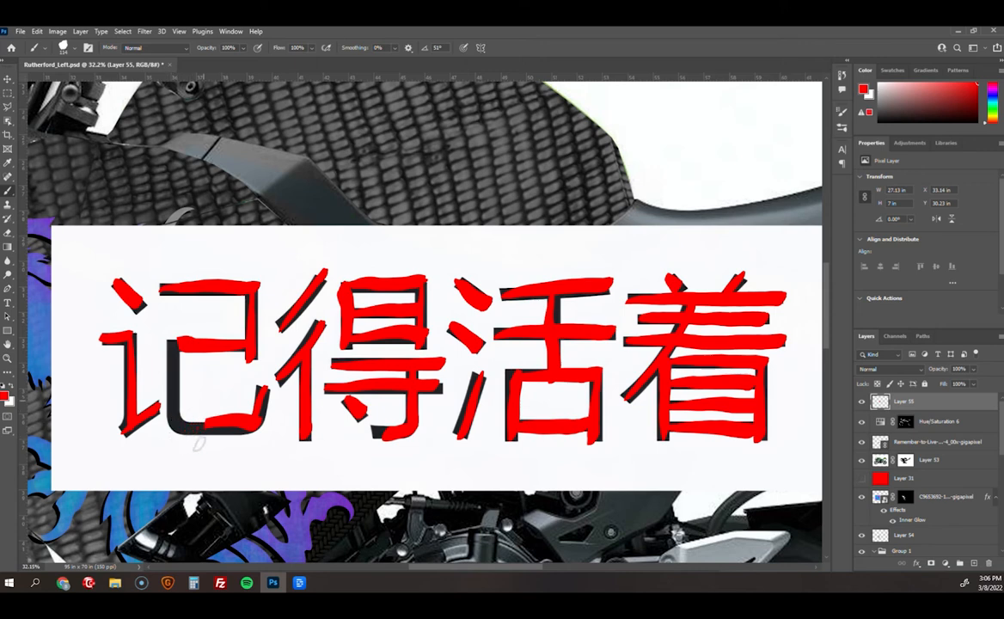
{"action": "mouse_move", "coordinate": [197, 397]}
{"action": "left_mouse_down"}
{"action": "mouse_move", "coordinate": [260, 386]}
{"action": "mouse_move", "coordinate": [265, 403]}
{"action": "mouse_move", "coordinate": [238, 418]}
{"action": "mouse_move", "coordinate": [232, 437]}
{"action": "left_mouse_up"}
{"action": "key", "text": "ctrl+z"}
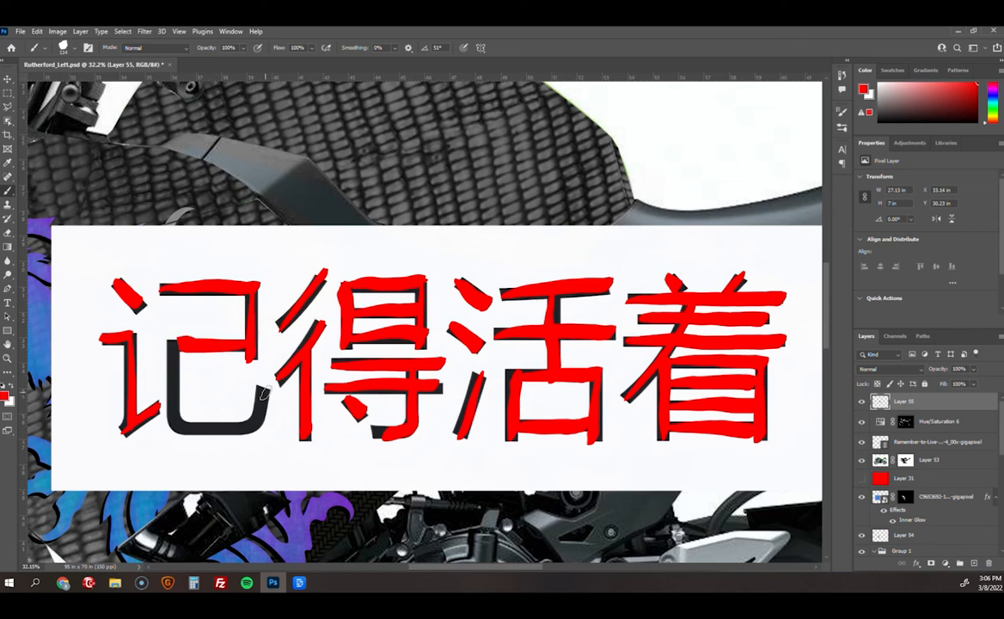
{"action": "mouse_move", "coordinate": [168, 344]}
{"action": "left_mouse_down"}
{"action": "mouse_move", "coordinate": [172, 425]}
{"action": "mouse_move", "coordinate": [206, 437]}
{"action": "mouse_move", "coordinate": [262, 421]}
{"action": "mouse_move", "coordinate": [272, 382]}
{"action": "left_mouse_up"}
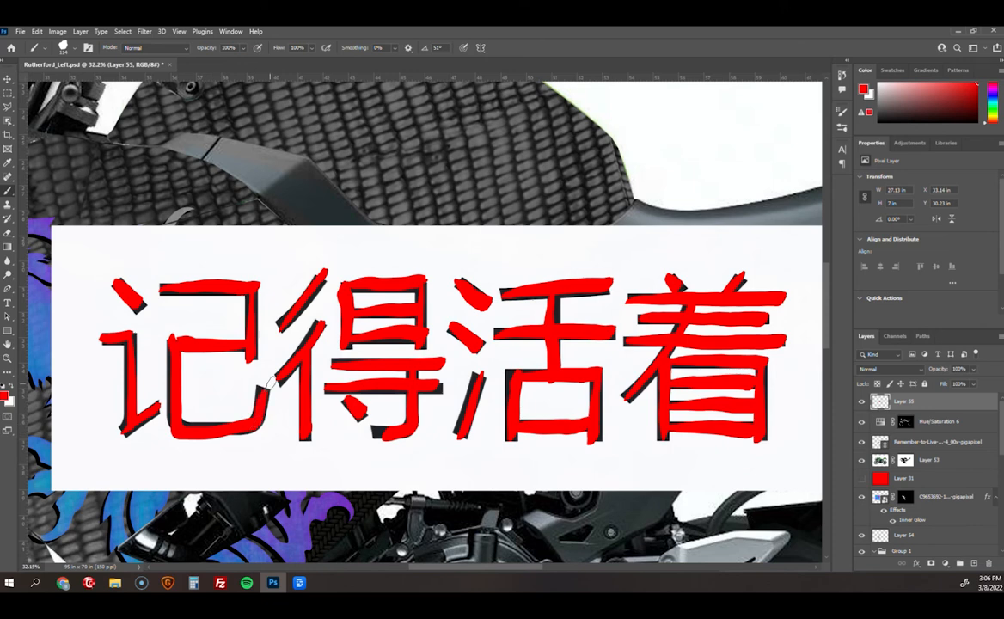
{"action": "key", "text": "ctrl+z"}
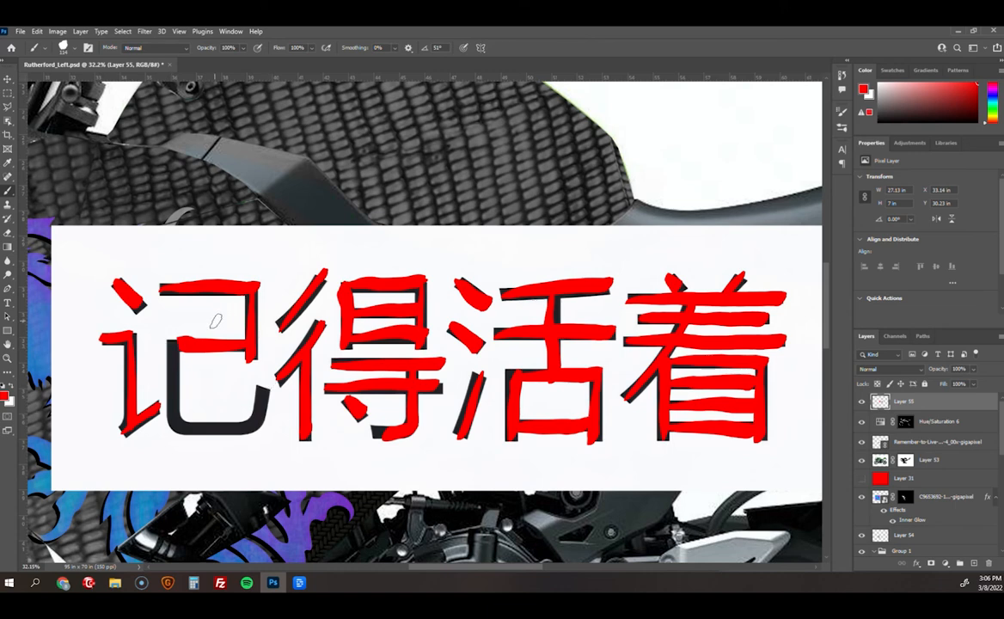
Step back and forth through the recent strokes to restore the earlier angular hook of 记
{"action": "left_click_drag", "start_coordinate": [187, 345], "coordinate": [209, 346]}
{"action": "key", "text": "ctrl+z"}
{"action": "key", "text": "ctrl+z"}
{"action": "key", "text": "ctrl+z"}
{"action": "key", "text": "ctrl+shift+z"}
{"action": "key", "text": "ctrl+shift+z"}
{"action": "key", "text": "ctrl+shift+z"}
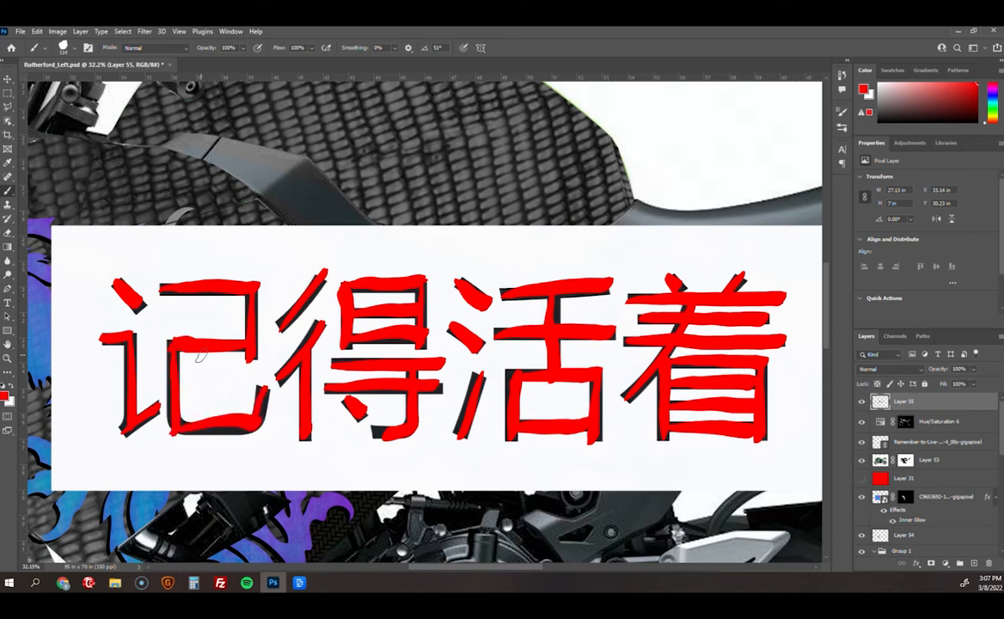
Undo the strokes of the angular lower hook of 记, clearing that part of the character
{"action": "key", "text": "ctrl+z"}
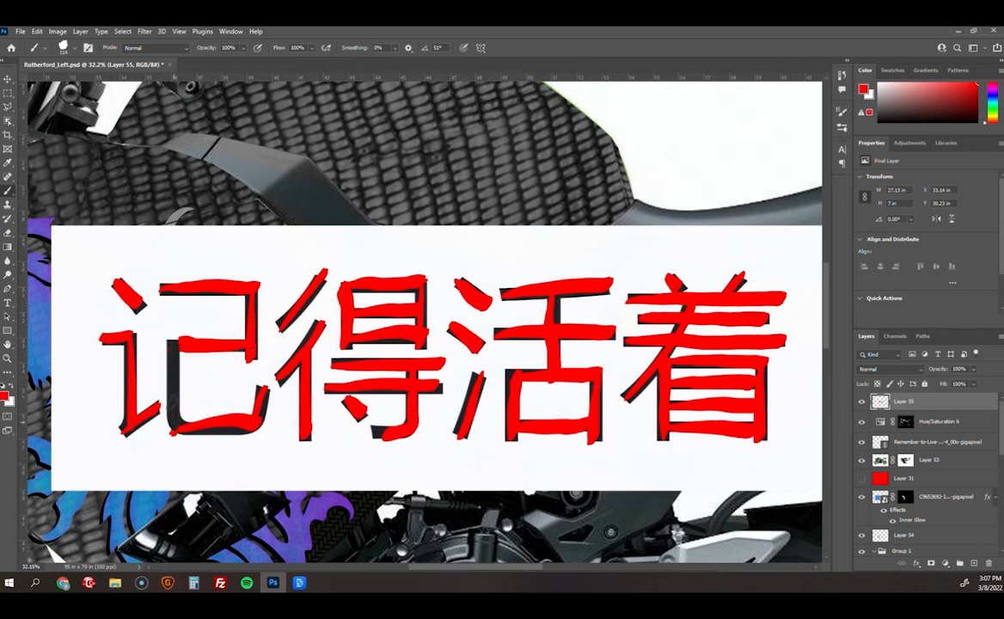
{"action": "key", "text": "ctrl+z"}
{"action": "mouse_move", "coordinate": [193, 430]}
{"action": "left_mouse_down"}
{"action": "mouse_move", "coordinate": [216, 414]}
{"action": "mouse_move", "coordinate": [229, 436]}
{"action": "mouse_move", "coordinate": [222, 404]}
{"action": "mouse_move", "coordinate": [243, 441]}
{"action": "mouse_move", "coordinate": [240, 396]}
{"action": "mouse_move", "coordinate": [254, 428]}
{"action": "mouse_move", "coordinate": [256, 383]}
{"action": "left_mouse_up"}
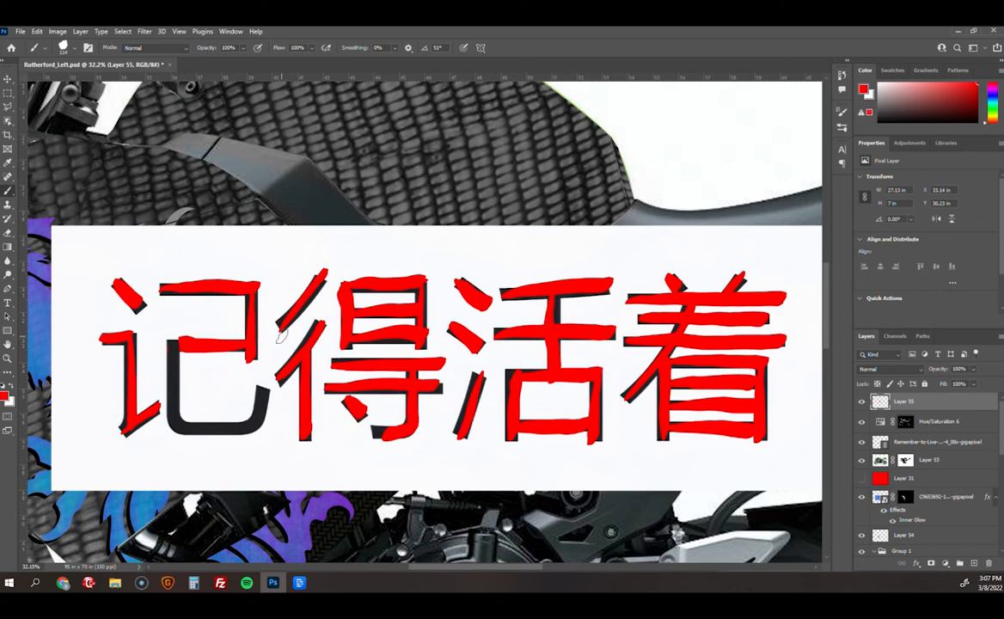
Examine the red brush strokes of all four characters up close against the black reference shapes
{"action": "scroll", "coordinate": [334, 307], "scroll_direction": "up", "scroll_amount": 4}
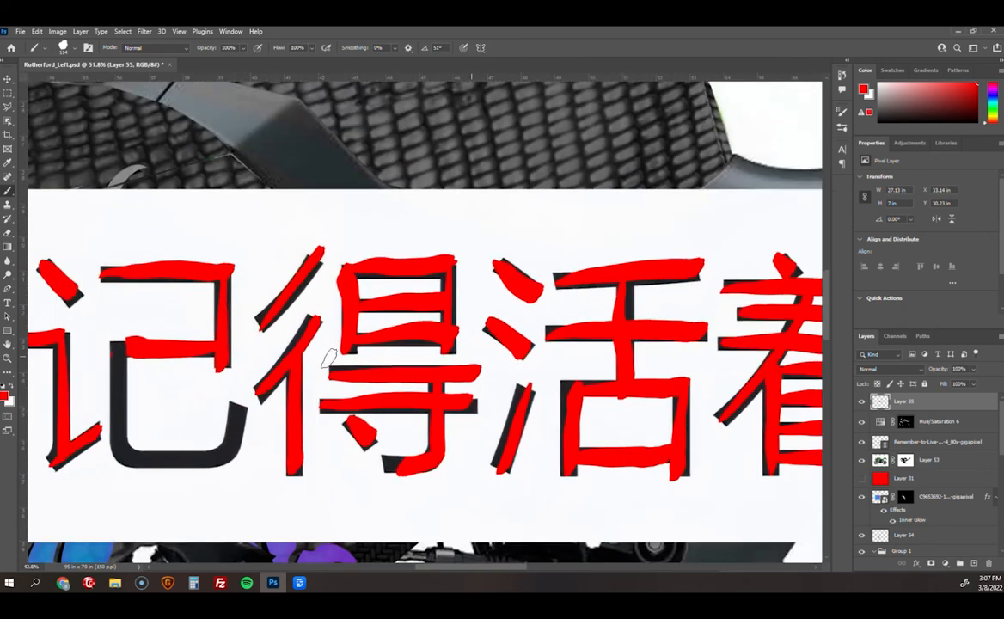
{"action": "scroll", "coordinate": [329, 360], "scroll_direction": "down", "scroll_amount": 2}
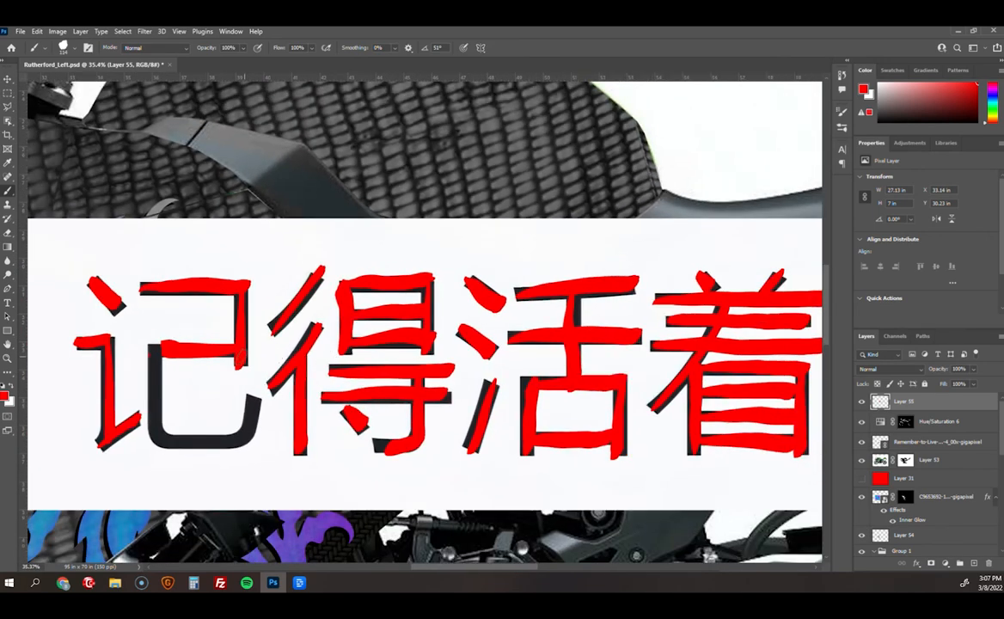
{"action": "left_click_drag", "start_coordinate": [332, 375], "coordinate": [311, 318]}
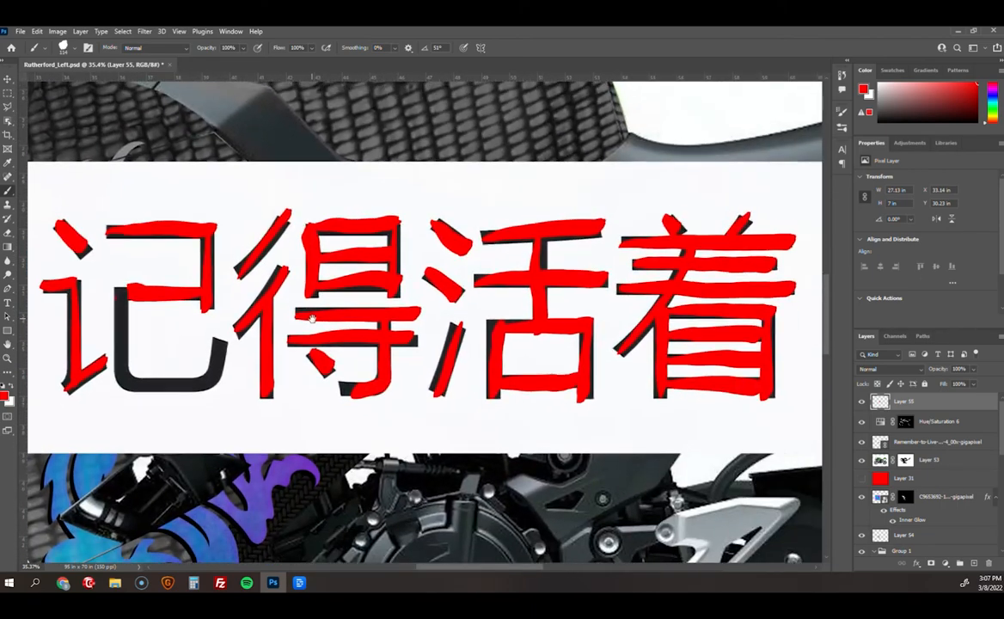
{"action": "scroll", "coordinate": [198, 281], "scroll_direction": "up", "scroll_amount": 3}
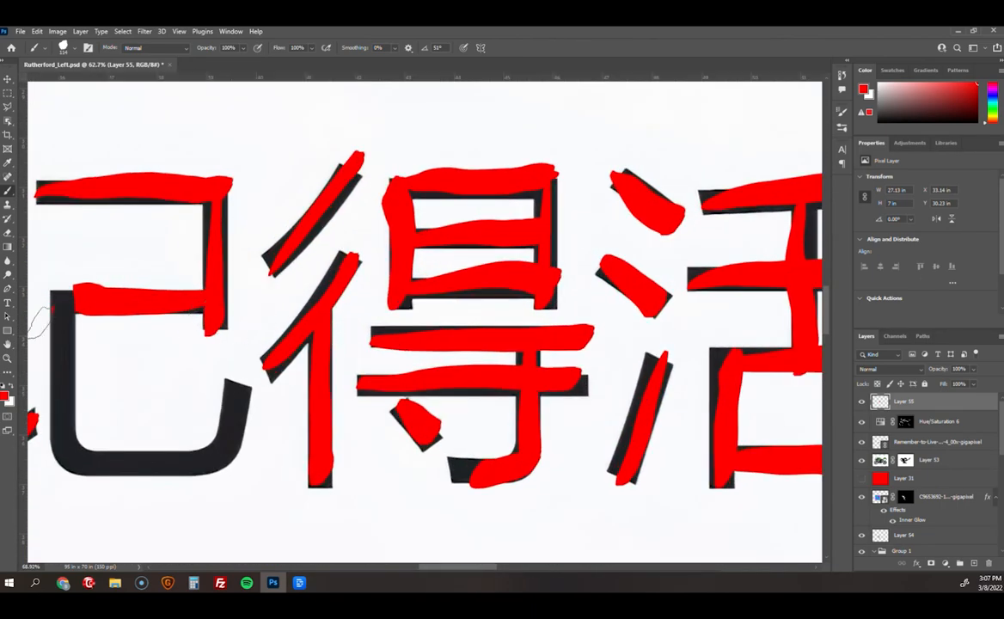
{"action": "scroll", "coordinate": [39, 319], "scroll_direction": "up", "scroll_amount": 2}
{"action": "left_click_drag", "start_coordinate": [687, 370], "coordinate": [321, 354]}
{"action": "left_click_drag", "start_coordinate": [430, 369], "coordinate": [154, 374]}
{"action": "left_click_drag", "start_coordinate": [529, 345], "coordinate": [85, 313]}
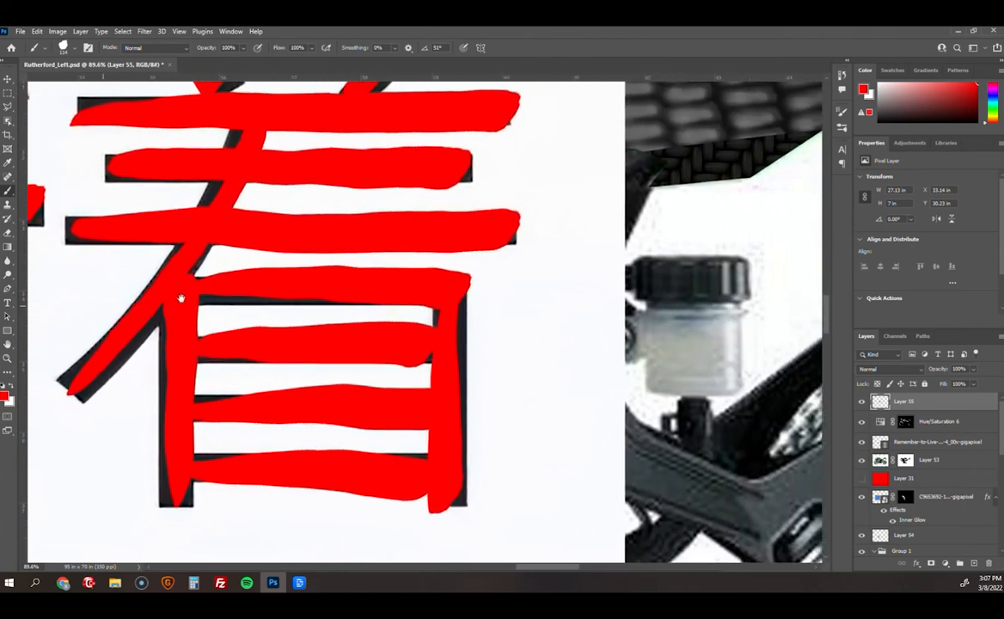
{"action": "left_click_drag", "start_coordinate": [254, 311], "coordinate": [622, 317]}
{"action": "left_click_drag", "start_coordinate": [106, 318], "coordinate": [656, 311]}
{"action": "left_click_drag", "start_coordinate": [215, 304], "coordinate": [418, 311]}
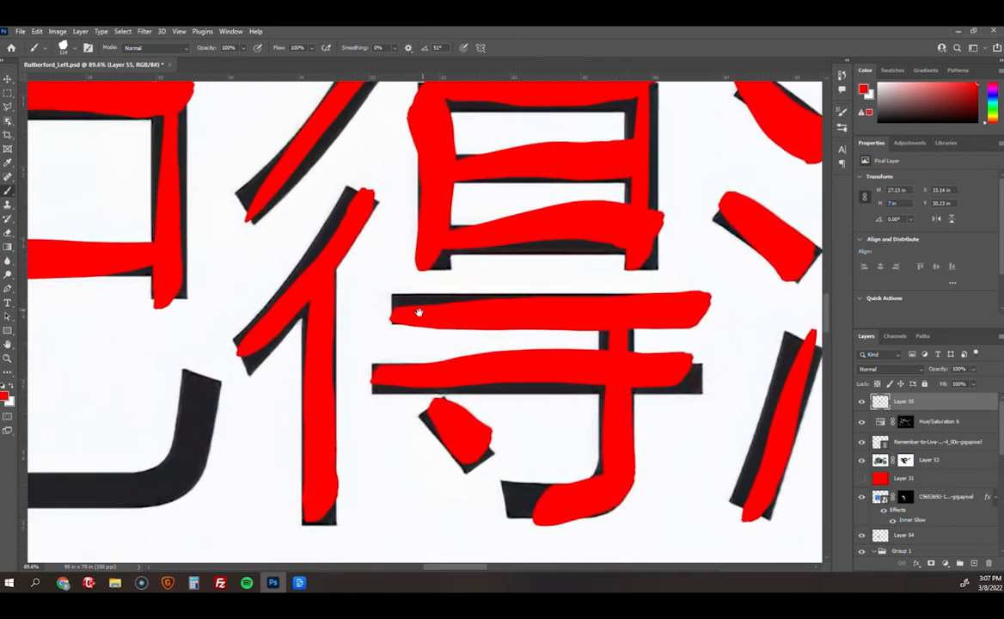
{"action": "scroll", "coordinate": [384, 310], "scroll_direction": "down", "scroll_amount": 2}
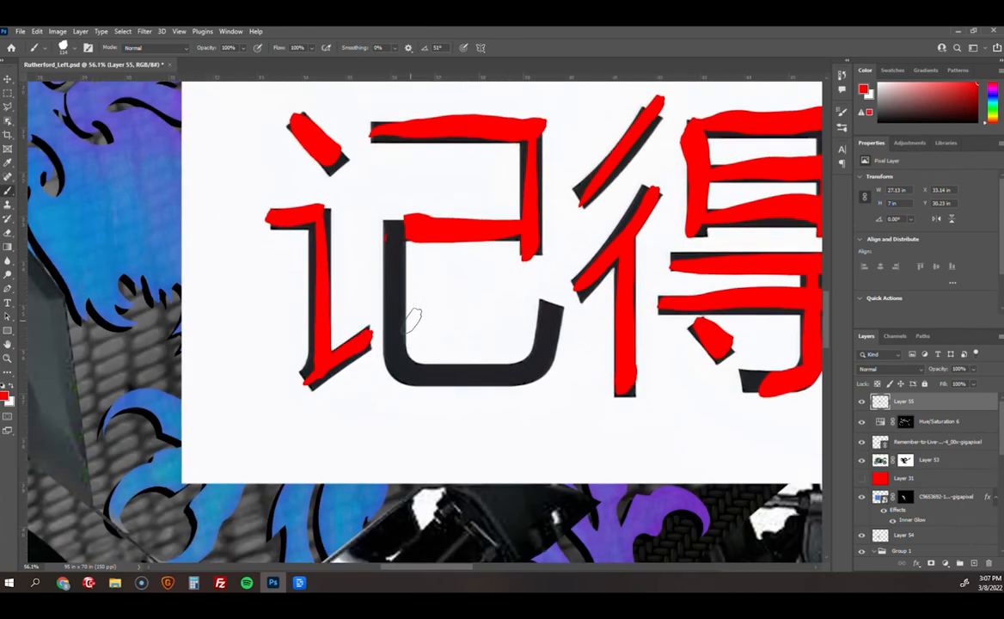
Repaint the lower hook of 记 in red with a straight vertical, a wavy base and an angular upturned end
{"action": "left_click_drag", "start_coordinate": [439, 327], "coordinate": [401, 361]}
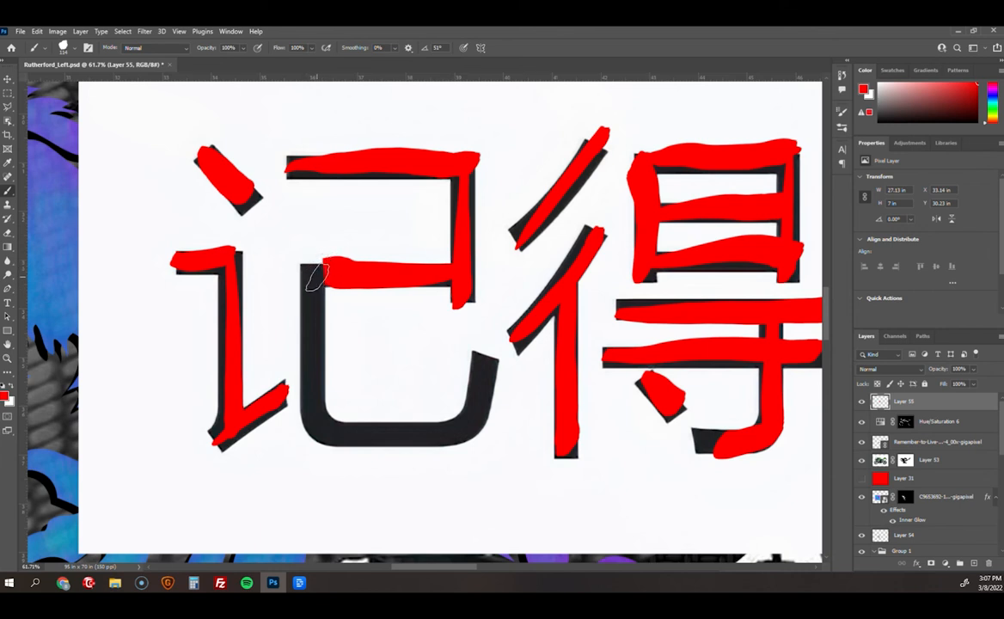
{"action": "mouse_move", "coordinate": [316, 257]}
{"action": "left_mouse_down"}
{"action": "mouse_move", "coordinate": [305, 441]}
{"action": "mouse_move", "coordinate": [468, 426]}
{"action": "mouse_move", "coordinate": [484, 365]}
{"action": "left_mouse_up"}
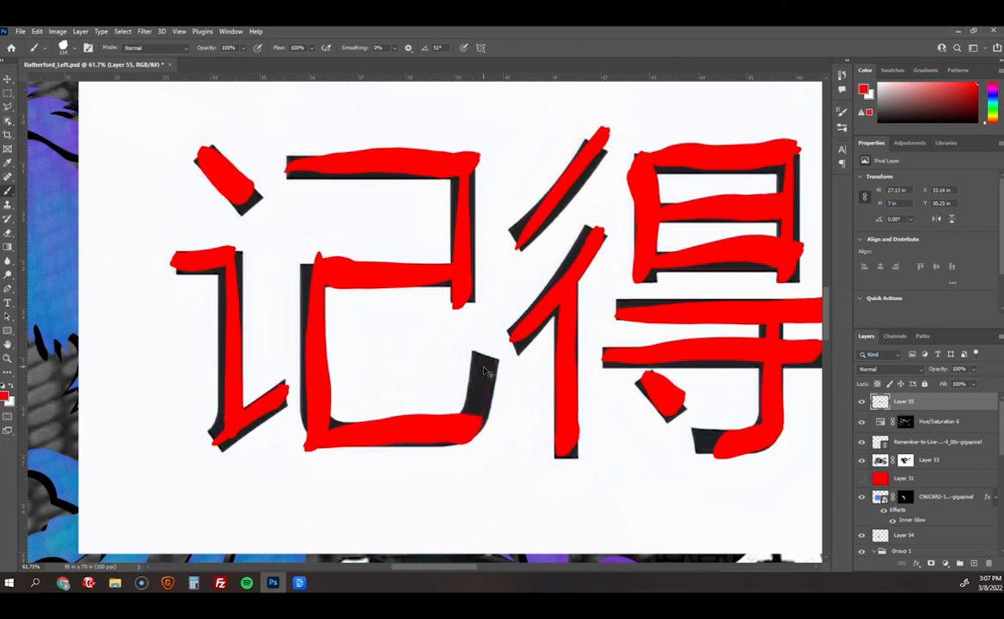
{"action": "key", "text": "ctrl+z"}
{"action": "mouse_move", "coordinate": [484, 354]}
{"action": "left_mouse_down"}
{"action": "mouse_move", "coordinate": [474, 411]}
{"action": "mouse_move", "coordinate": [299, 453]}
{"action": "mouse_move", "coordinate": [471, 388]}
{"action": "mouse_move", "coordinate": [493, 345]}
{"action": "left_mouse_up"}
{"action": "key", "text": "ctrl+z"}
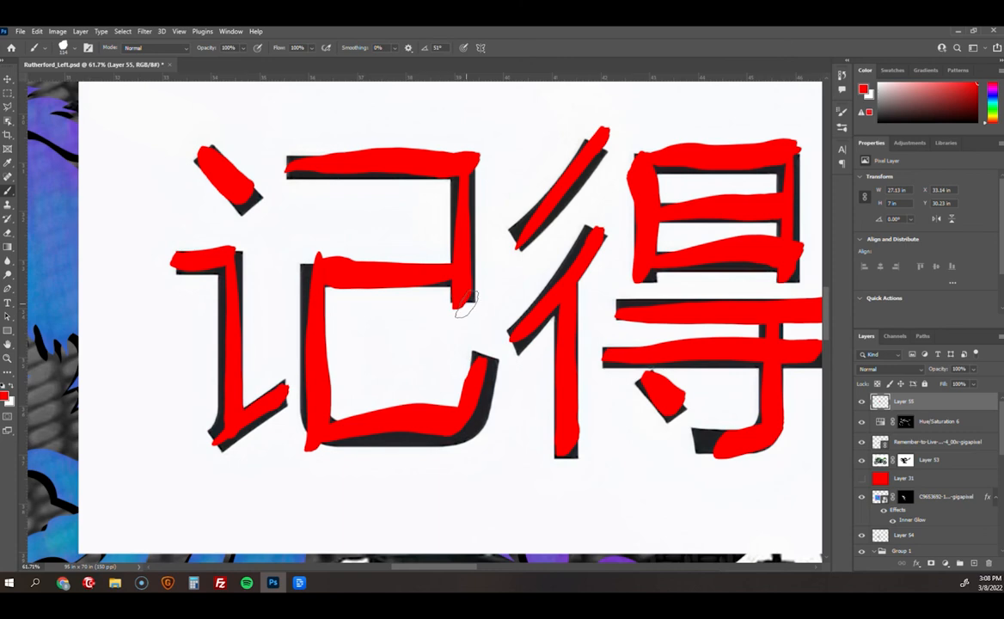
Check the red lettering against the motorcycle by temporarily hiding the Remember-to-Live reference layer, and show the layer again
{"action": "scroll", "coordinate": [464, 303], "scroll_direction": "down", "scroll_amount": 5}
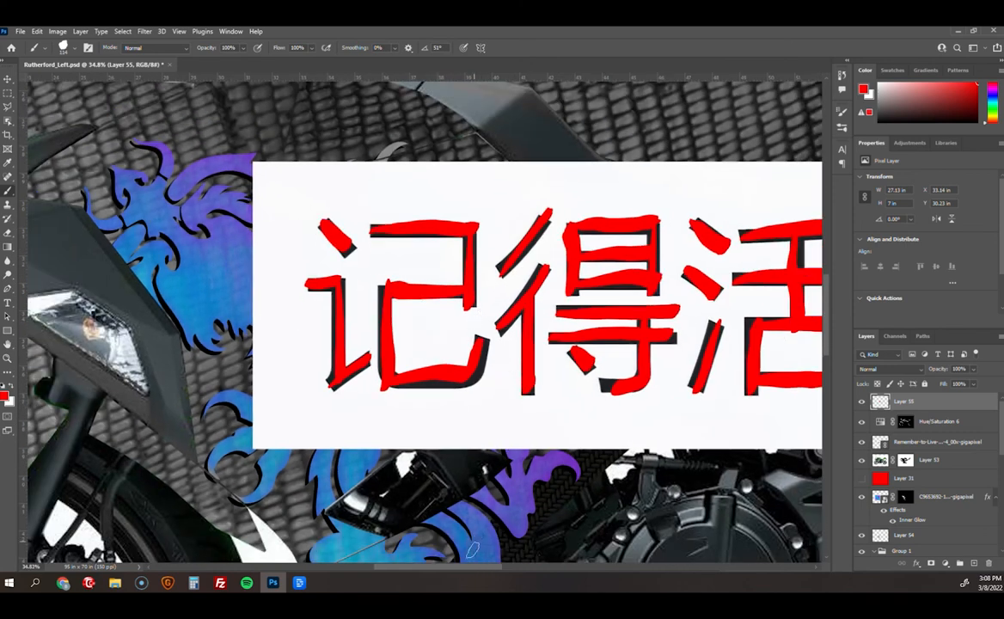
{"action": "left_click_drag", "start_coordinate": [464, 568], "coordinate": [505, 570]}
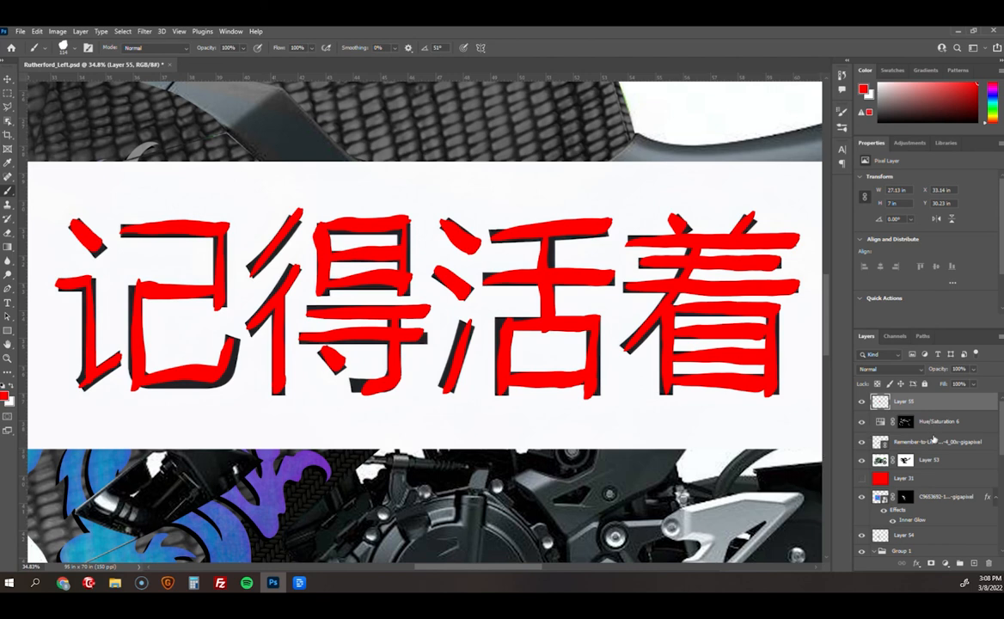
{"action": "left_click", "coordinate": [863, 442]}
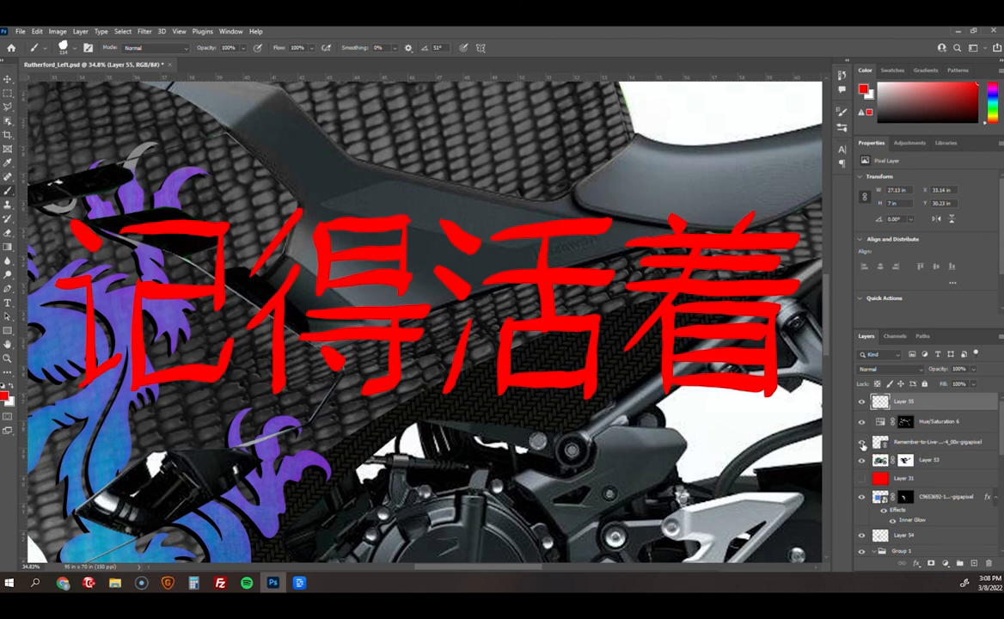
{"action": "left_click", "coordinate": [862, 442]}
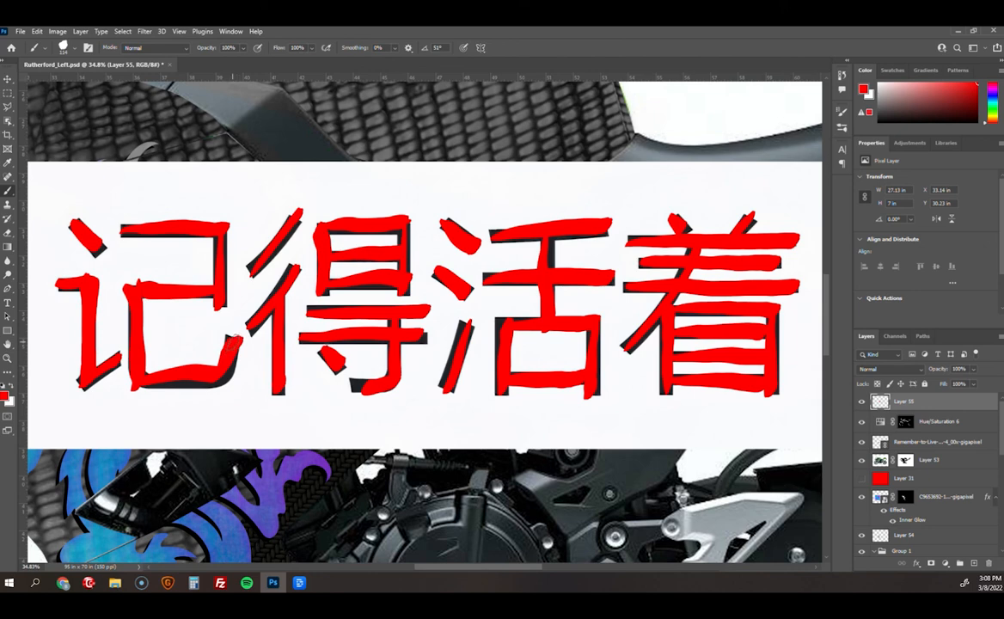
{"action": "left_click_drag", "start_coordinate": [607, 384], "coordinate": [480, 392]}
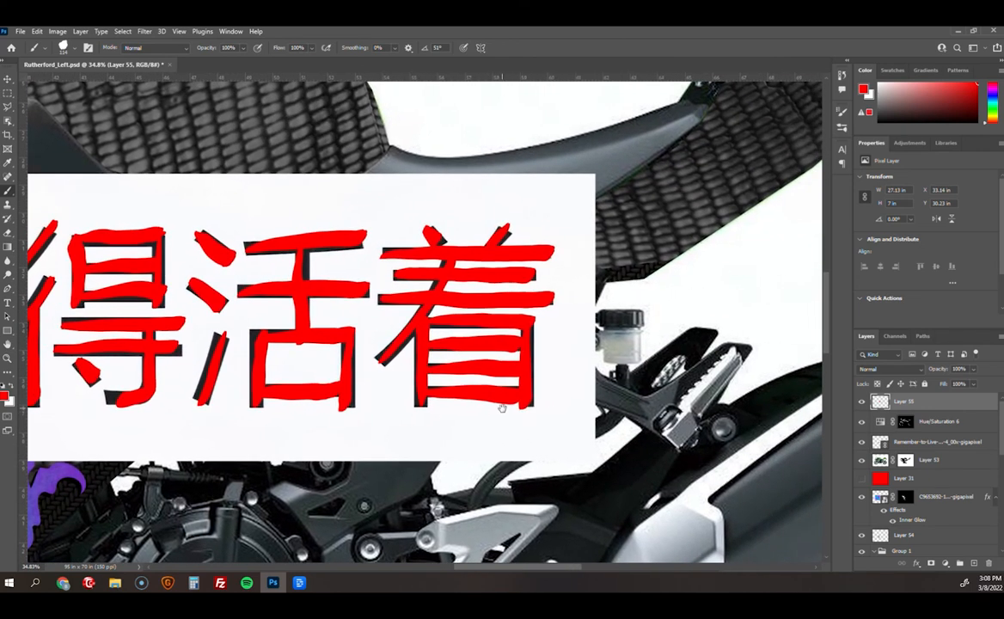